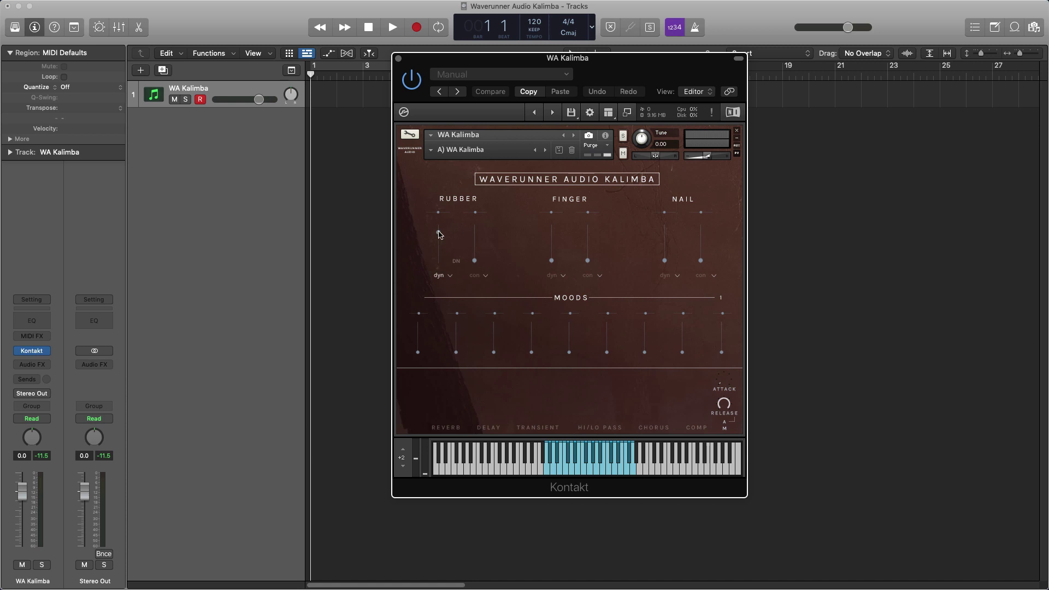
Step: Silence the Rubber dyn mic and audition the Nail dyn and Nail con mics one at a time, lowering each after listening
{"action": "left_click_drag", "start_coordinate": [439, 233], "coordinate": [445, 300]}
{"action": "left_click_drag", "start_coordinate": [667, 262], "coordinate": [671, 203]}
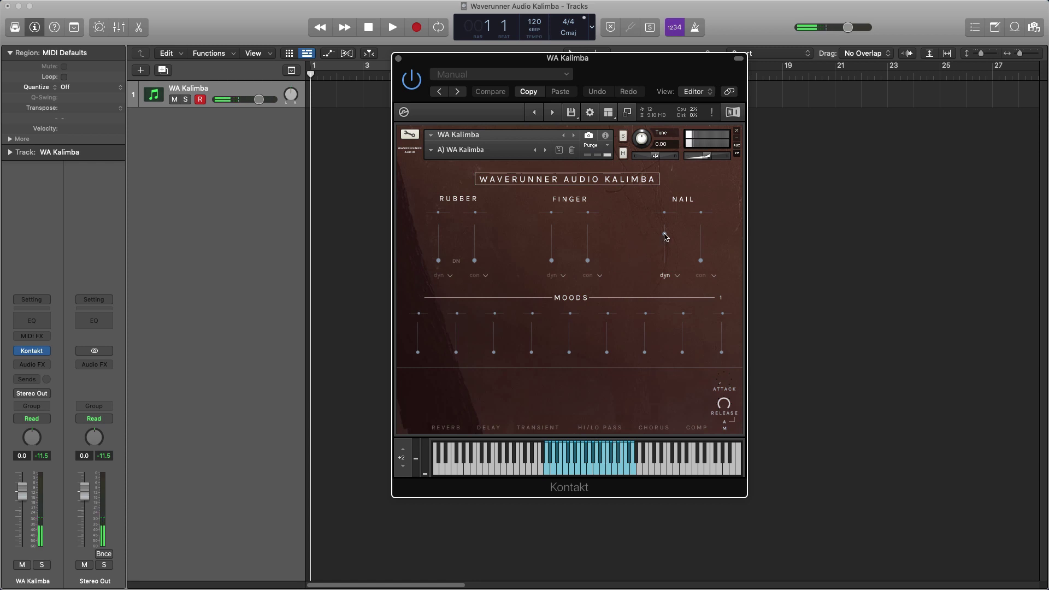
{"action": "left_click_drag", "start_coordinate": [665, 236], "coordinate": [705, 212]}
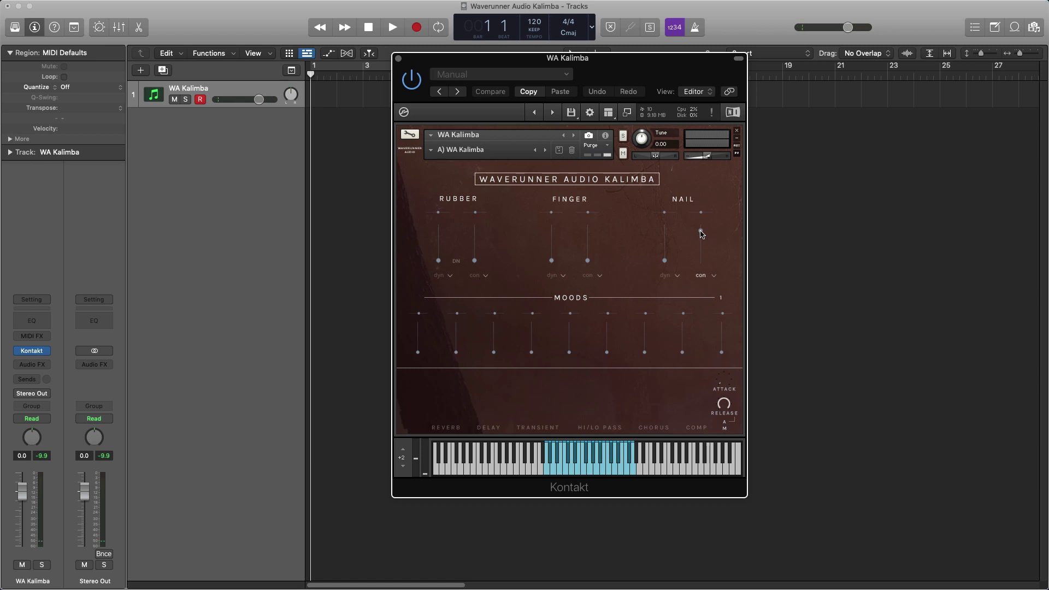
{"action": "left_click_drag", "start_coordinate": [701, 233], "coordinate": [694, 316]}
Step: Audition the Finger con and Finger dyn mics in turn, compare them once more, and bring both faders back down
{"action": "left_click_drag", "start_coordinate": [589, 266], "coordinate": [594, 203]}
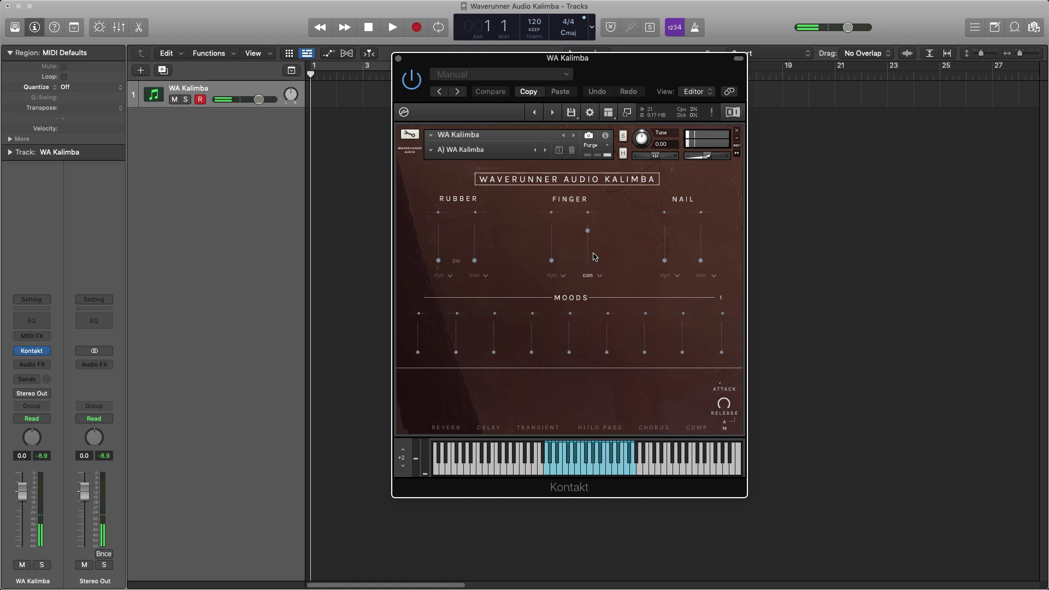
{"action": "left_click_drag", "start_coordinate": [587, 233], "coordinate": [588, 326]}
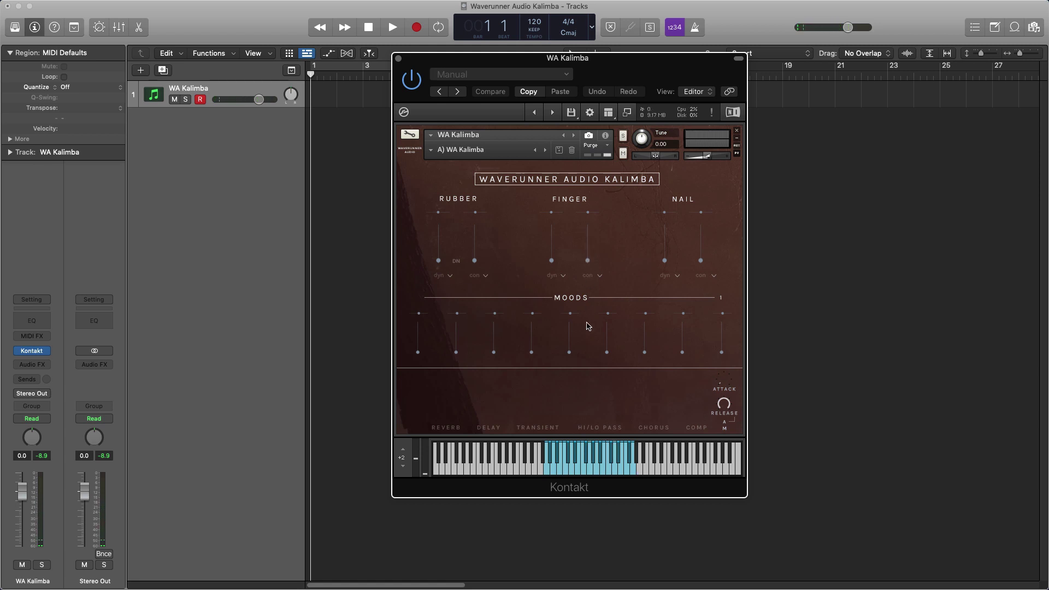
{"action": "left_click_drag", "start_coordinate": [552, 261], "coordinate": [555, 218]}
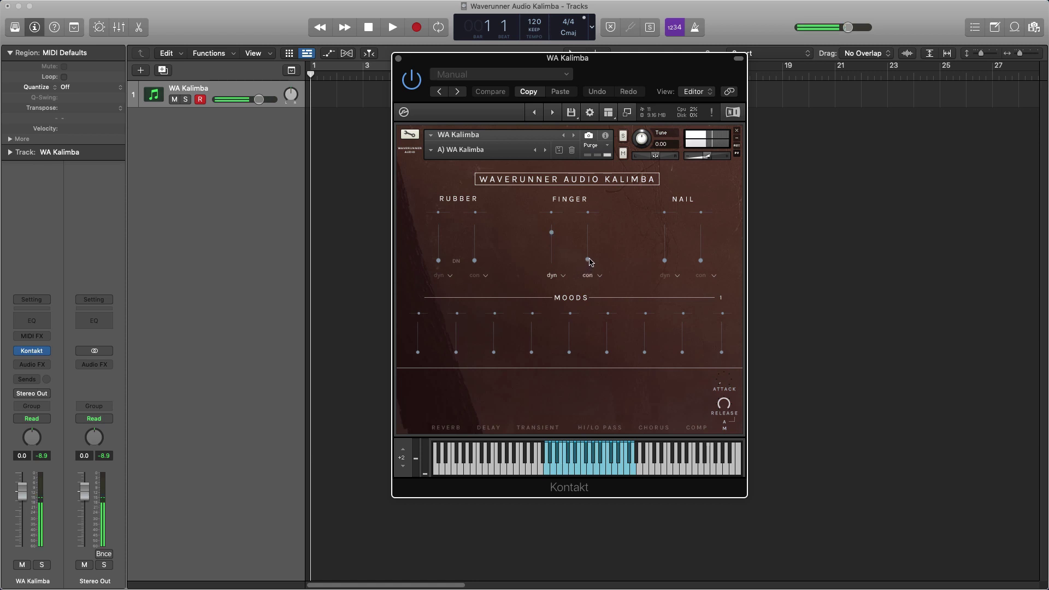
{"action": "left_click_drag", "start_coordinate": [587, 261], "coordinate": [555, 234]}
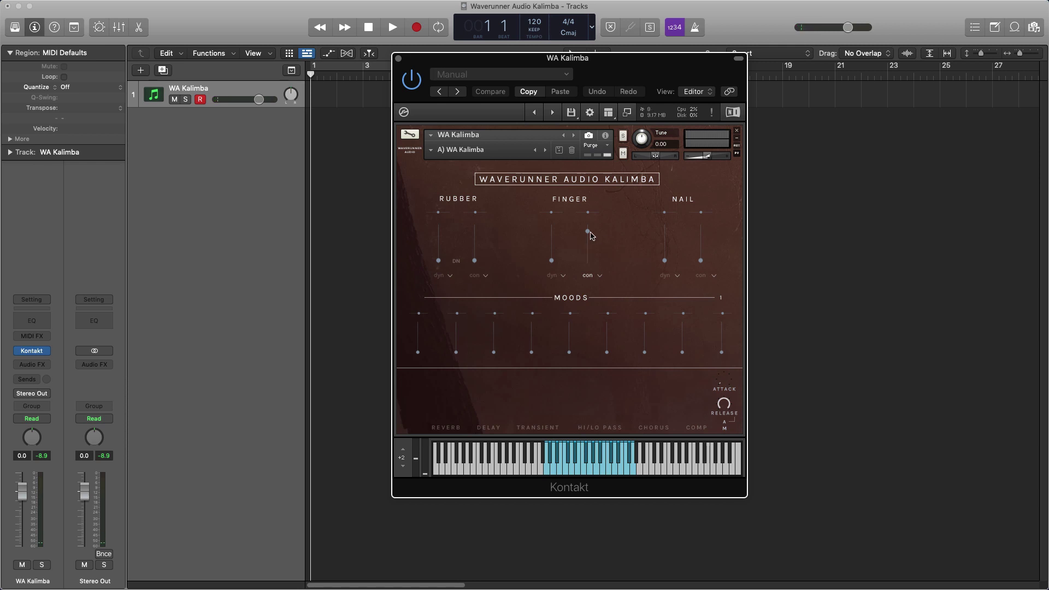
{"action": "left_click_drag", "start_coordinate": [588, 233], "coordinate": [590, 309]}
Step: Audition the Rubber con mic, and replace it with the Rubber dyn mic by raising dyn and lowering con
{"action": "left_click_drag", "start_coordinate": [474, 260], "coordinate": [483, 197]}
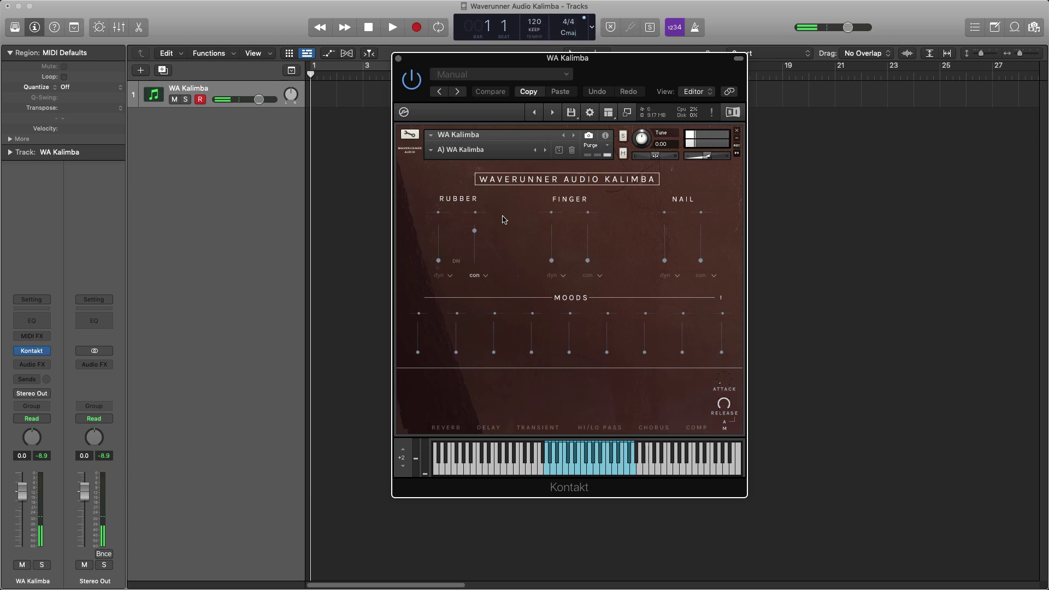
{"action": "left_click_drag", "start_coordinate": [437, 261], "coordinate": [439, 197]}
{"action": "left_click_drag", "start_coordinate": [475, 236], "coordinate": [480, 340]}
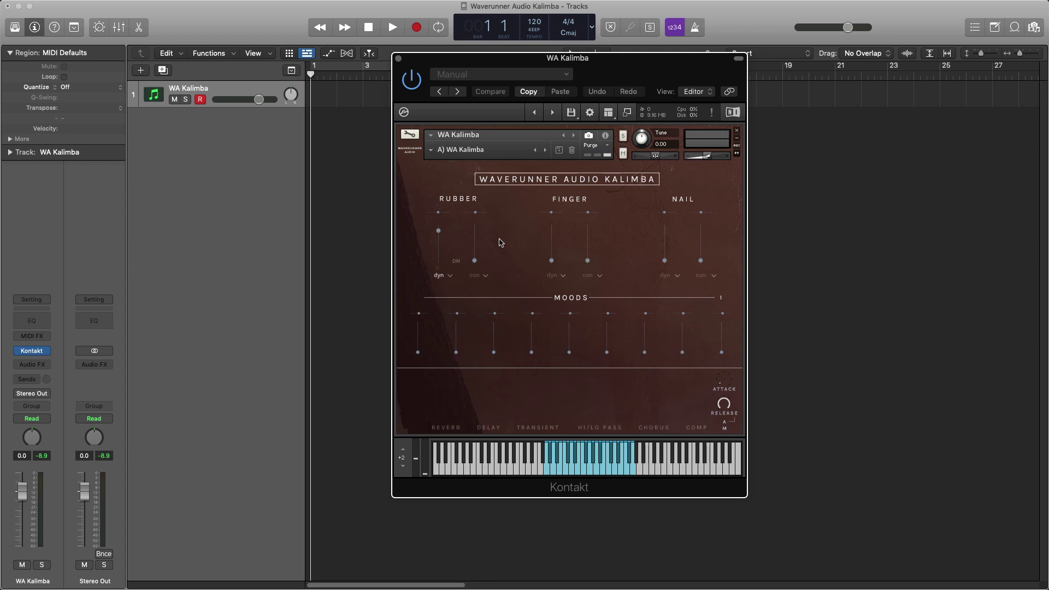
Step: Blend the Rubber con mic with the Rubber dyn mic, balancing both faders at a medium level
{"action": "left_click_drag", "start_coordinate": [476, 264], "coordinate": [496, 274]}
{"action": "left_click_drag", "start_coordinate": [477, 256], "coordinate": [481, 216]}
{"action": "left_click_drag", "start_coordinate": [477, 240], "coordinate": [480, 224]}
{"action": "left_click_drag", "start_coordinate": [437, 233], "coordinate": [438, 268]}
{"action": "left_click_drag", "start_coordinate": [475, 235], "coordinate": [452, 239]}
Step: Add the Nail dyn and con mics to the Rubber blend, rebalancing the faders so that Nail dyn sits lowest
{"action": "left_click_drag", "start_coordinate": [666, 261], "coordinate": [670, 213]}
{"action": "left_click_drag", "start_coordinate": [700, 260], "coordinate": [721, 214]}
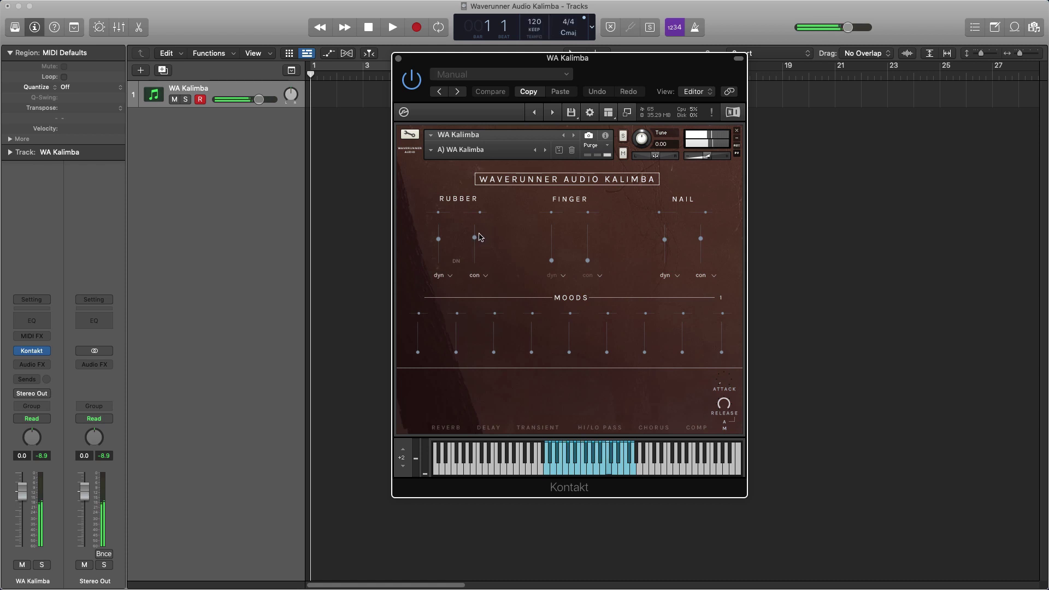
{"action": "left_click_drag", "start_coordinate": [660, 246], "coordinate": [667, 234]}
{"action": "left_click_drag", "start_coordinate": [701, 243], "coordinate": [665, 251]}
{"action": "left_click_drag", "start_coordinate": [438, 238], "coordinate": [441, 234]}
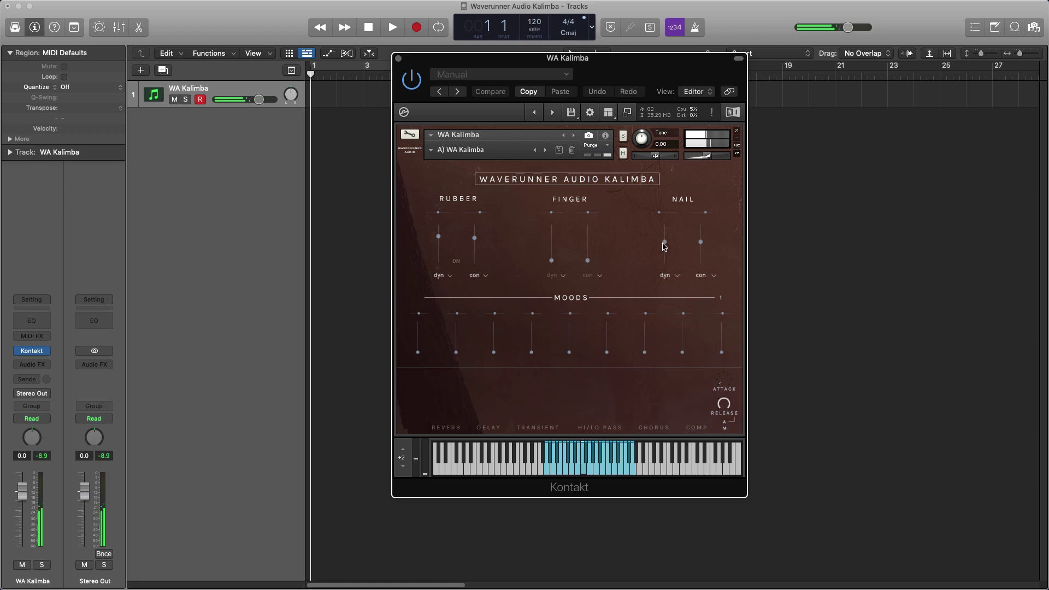
{"action": "left_click_drag", "start_coordinate": [657, 255], "coordinate": [701, 242]}
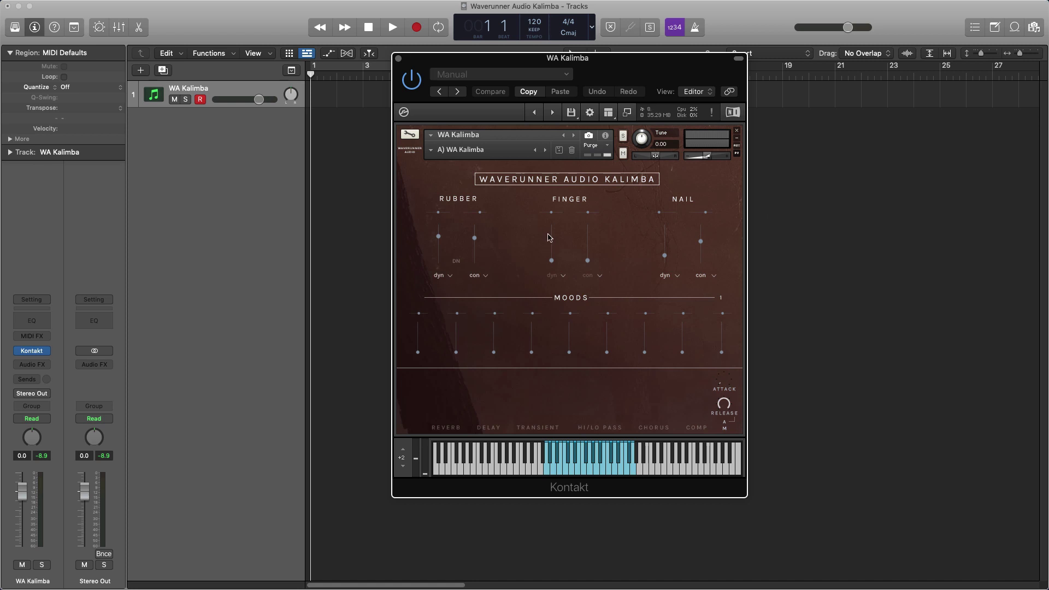
Step: Examine the output routing options of the dyn and con mics for Rubber, Finger and Nail
{"action": "left_click", "coordinate": [450, 276]}
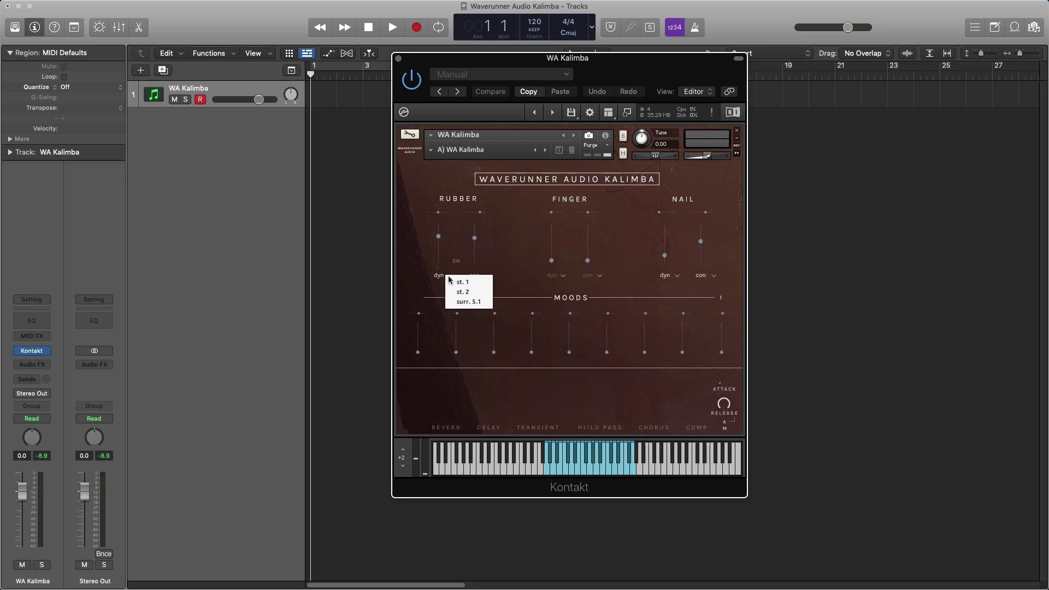
{"action": "left_click", "coordinate": [483, 275]}
{"action": "left_click", "coordinate": [486, 276]}
{"action": "left_click", "coordinate": [511, 247]}
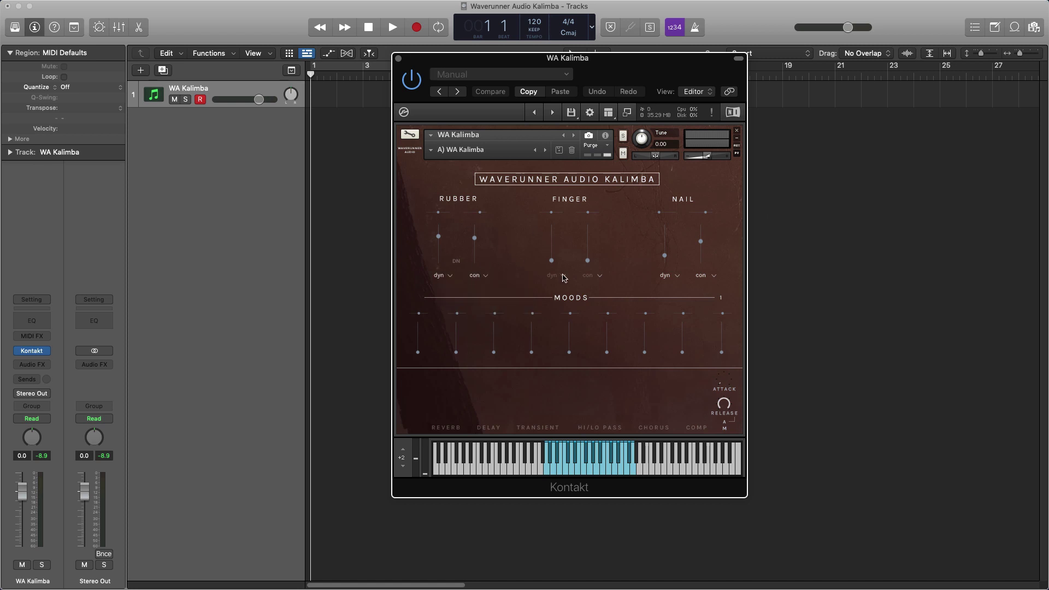
{"action": "left_click", "coordinate": [564, 278]}
{"action": "left_click", "coordinate": [622, 259]}
{"action": "left_click", "coordinate": [603, 276]}
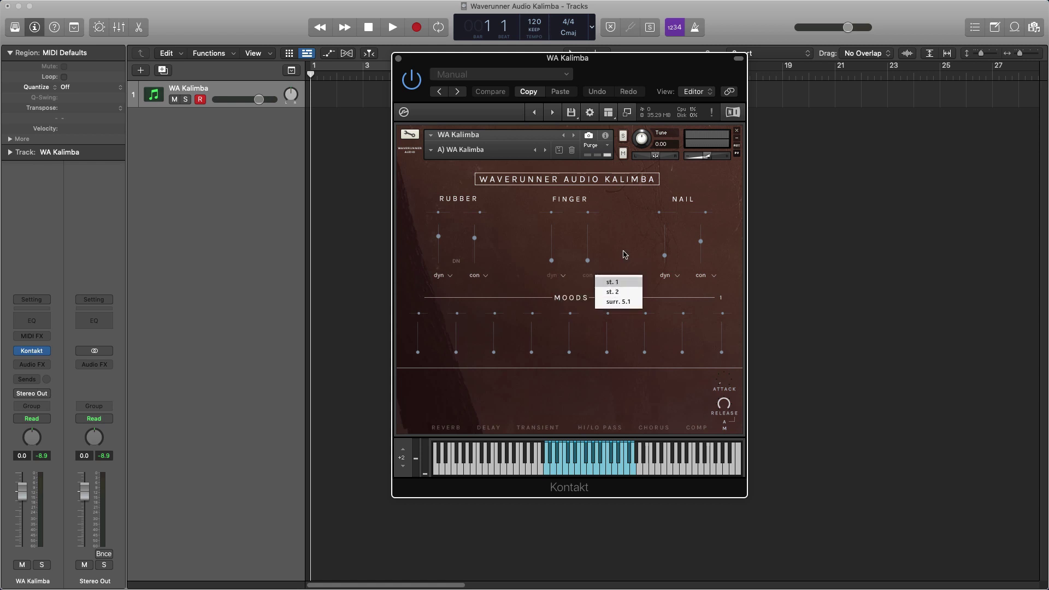
{"action": "left_click", "coordinate": [670, 276]}
{"action": "left_click", "coordinate": [676, 276]}
{"action": "left_click", "coordinate": [654, 273]}
{"action": "left_click", "coordinate": [713, 276]}
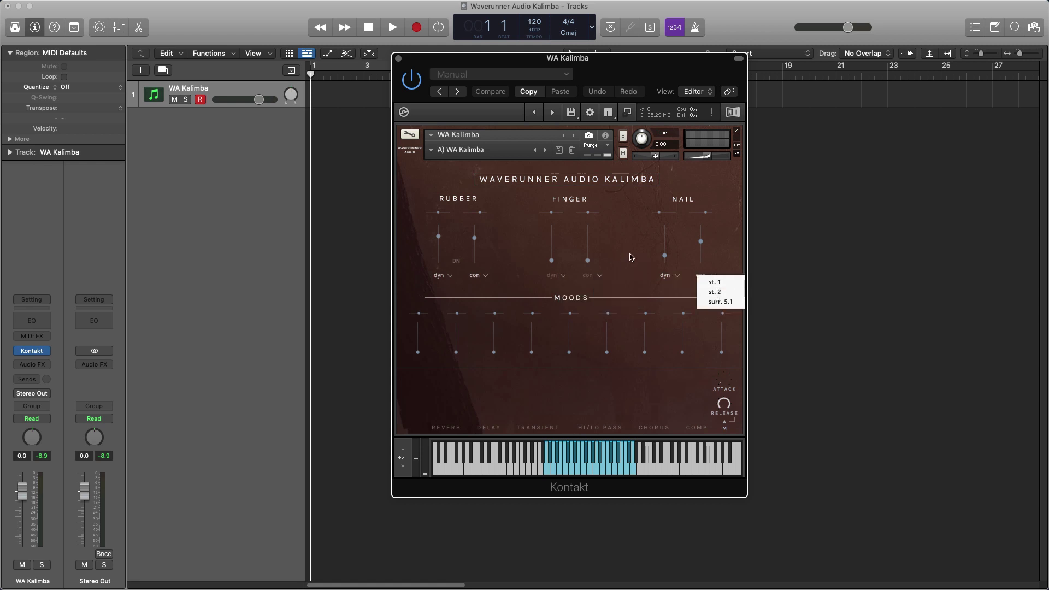
{"action": "left_click", "coordinate": [631, 256]}
{"action": "left_click", "coordinate": [671, 277]}
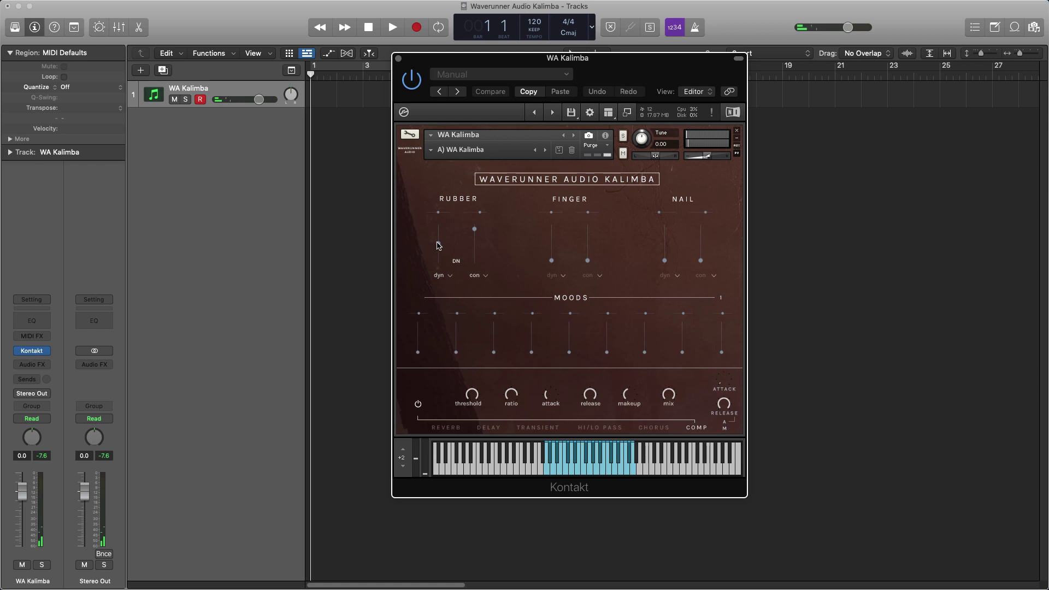
Step: Silence the Rubber dyn and con mics, and show Moods set 2 along with the instrument's output and memory info
{"action": "left_click_drag", "start_coordinate": [441, 240], "coordinate": [477, 265]}
{"action": "left_click", "coordinate": [721, 299]}
{"action": "left_click", "coordinate": [605, 135]}
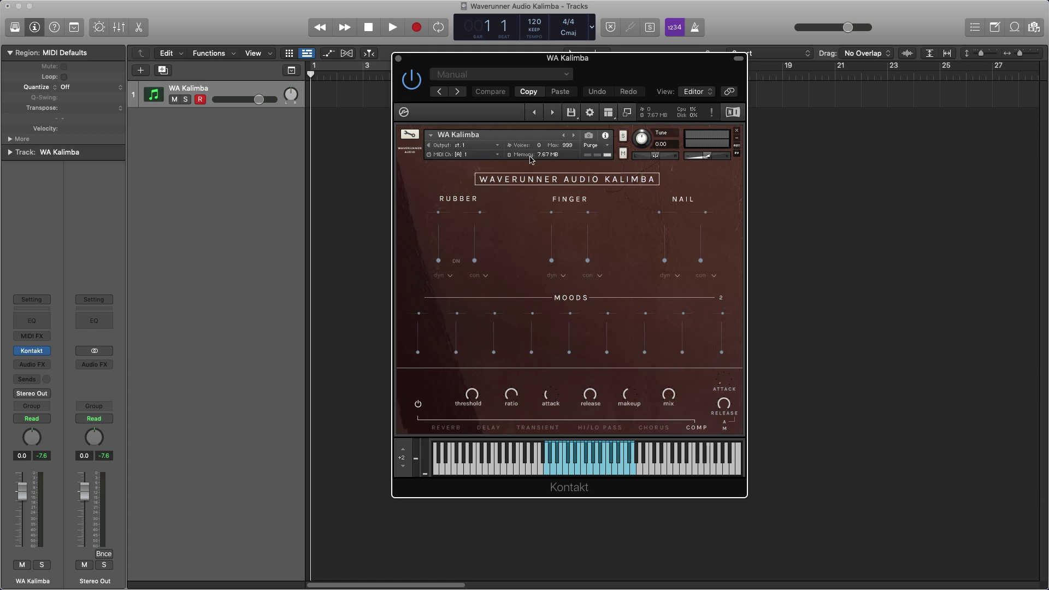
Step: Return Moods to set 1 and try its fifth fader before lowering it again
{"action": "left_click", "coordinate": [721, 299]}
{"action": "left_click_drag", "start_coordinate": [571, 348], "coordinate": [573, 325]}
{"action": "left_click_drag", "start_coordinate": [570, 342], "coordinate": [578, 362]}
Step: Audition the first five mood faders of set 1 one at a time, lowering each before raising the next
{"action": "left_click_drag", "start_coordinate": [422, 359], "coordinate": [422, 318]}
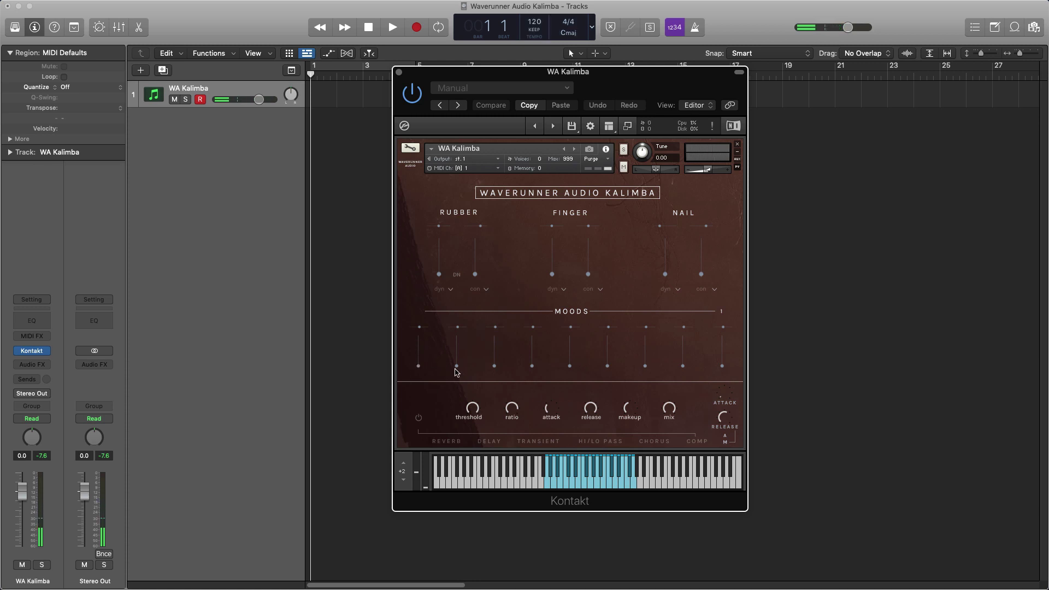
{"action": "left_click_drag", "start_coordinate": [456, 365], "coordinate": [468, 319]}
{"action": "left_click_drag", "start_coordinate": [495, 366], "coordinate": [463, 409]}
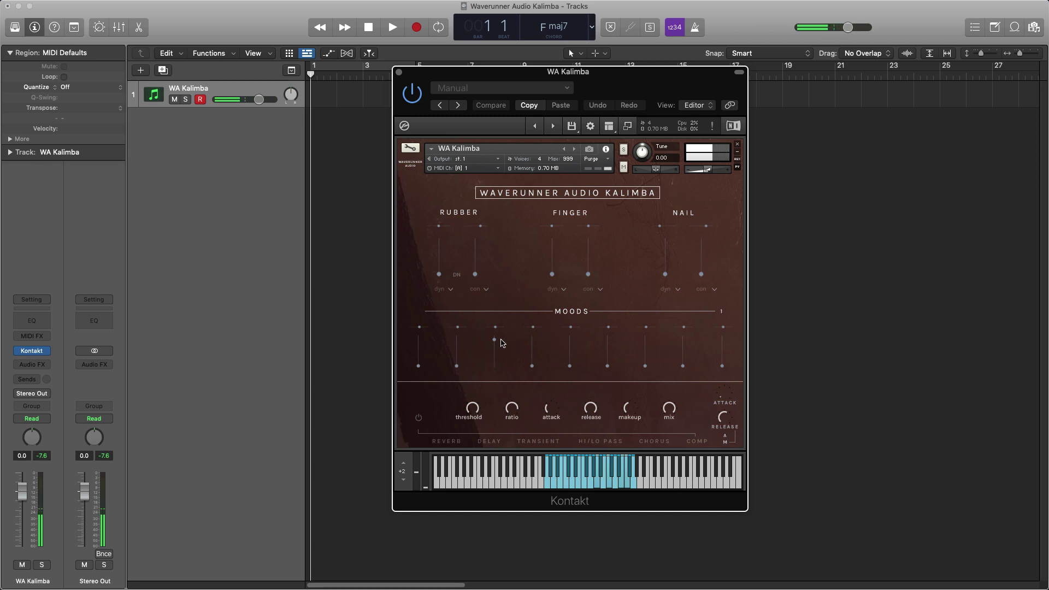
{"action": "left_click_drag", "start_coordinate": [494, 343], "coordinate": [553, 315]}
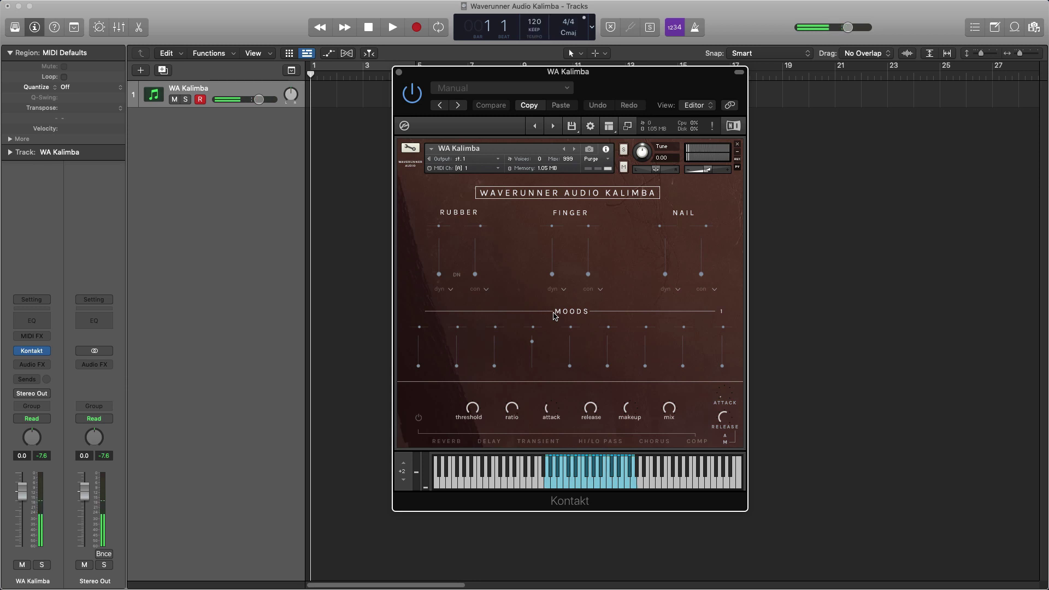
{"action": "left_click_drag", "start_coordinate": [532, 341], "coordinate": [587, 314]}
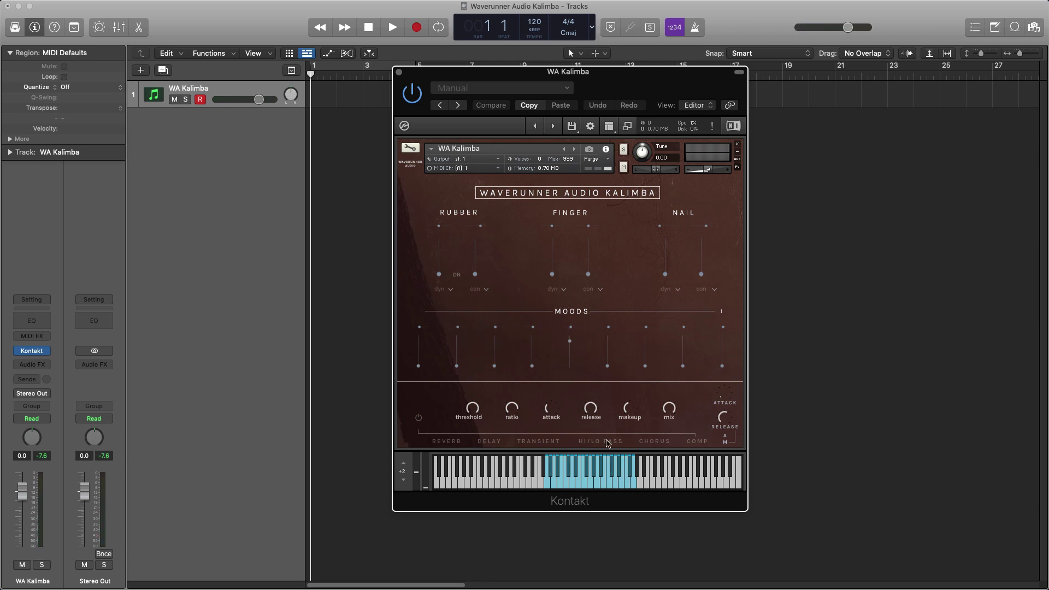
{"action": "left_click_drag", "start_coordinate": [569, 344], "coordinate": [572, 407]}
Step: Audition the sixth to ninth mood faders of set 1 one at a time, leaving the ninth raised
{"action": "left_click_drag", "start_coordinate": [610, 370], "coordinate": [612, 315]}
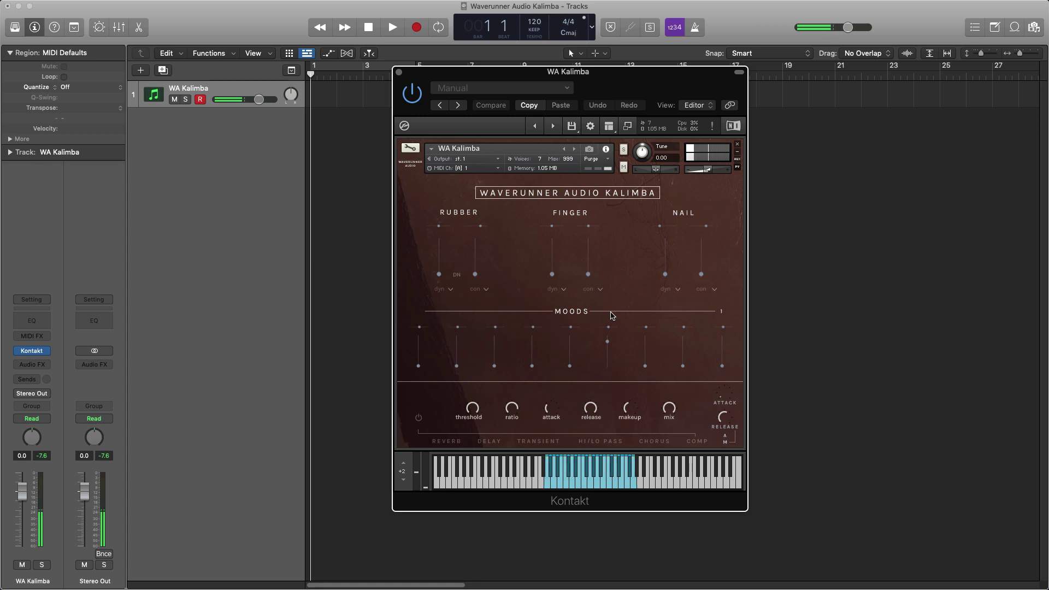
{"action": "left_click_drag", "start_coordinate": [614, 342], "coordinate": [663, 314]}
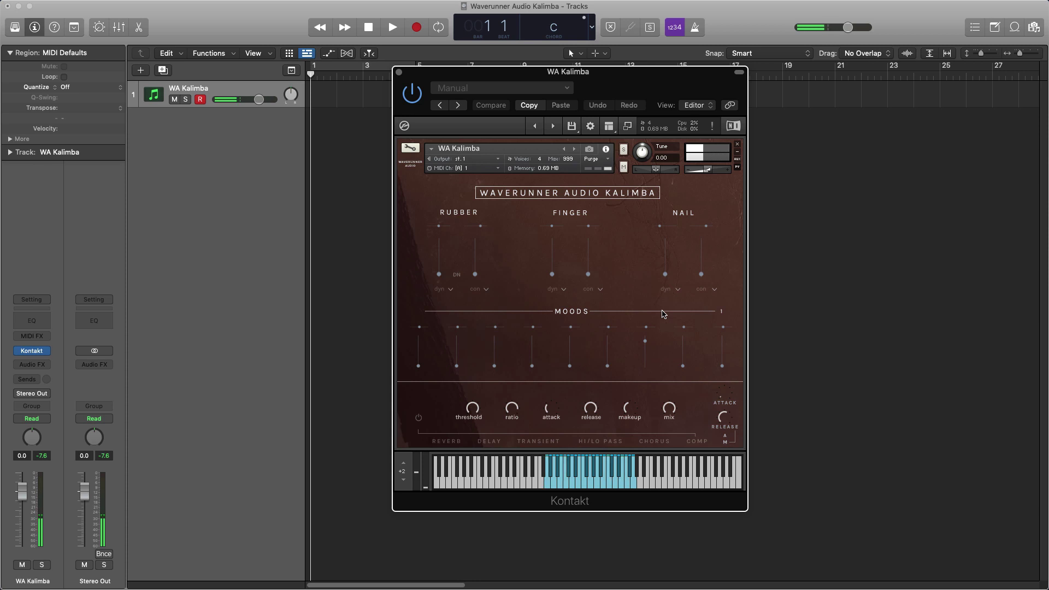
{"action": "left_click_drag", "start_coordinate": [646, 342], "coordinate": [650, 421]}
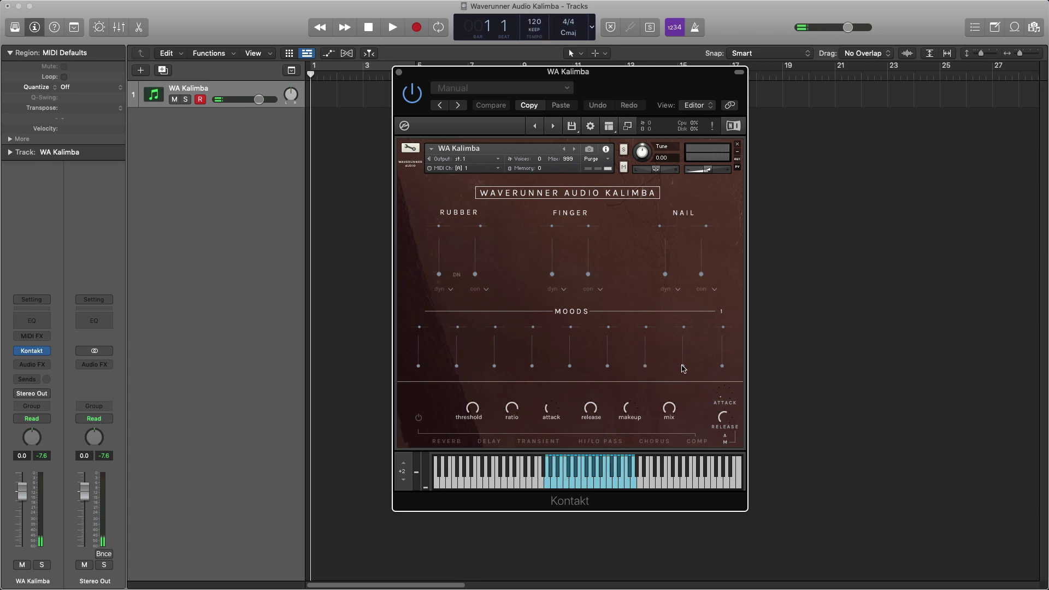
{"action": "left_click_drag", "start_coordinate": [683, 368], "coordinate": [682, 343]}
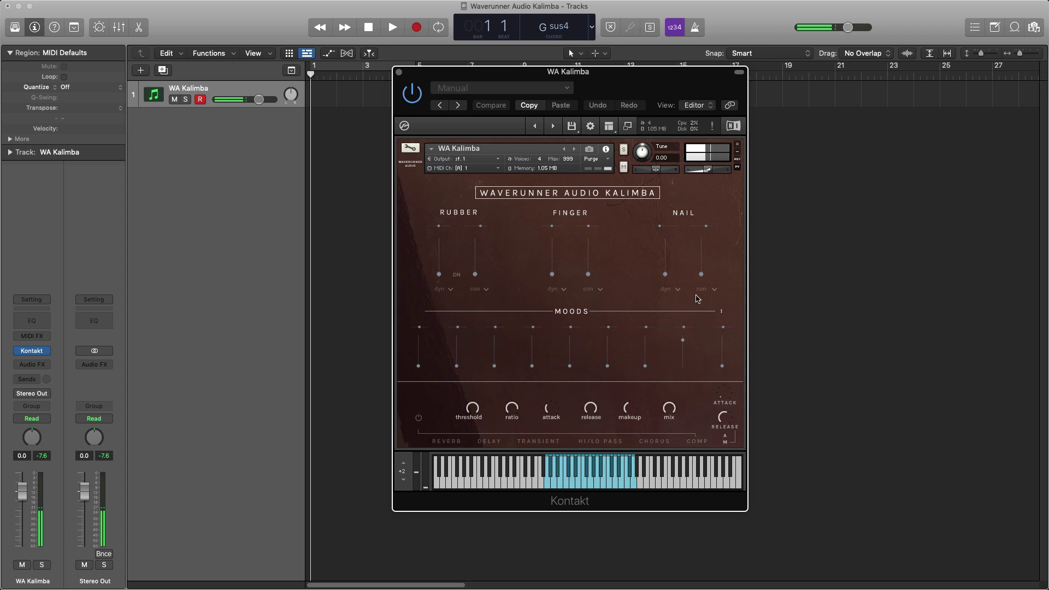
{"action": "left_click_drag", "start_coordinate": [683, 344], "coordinate": [730, 337]}
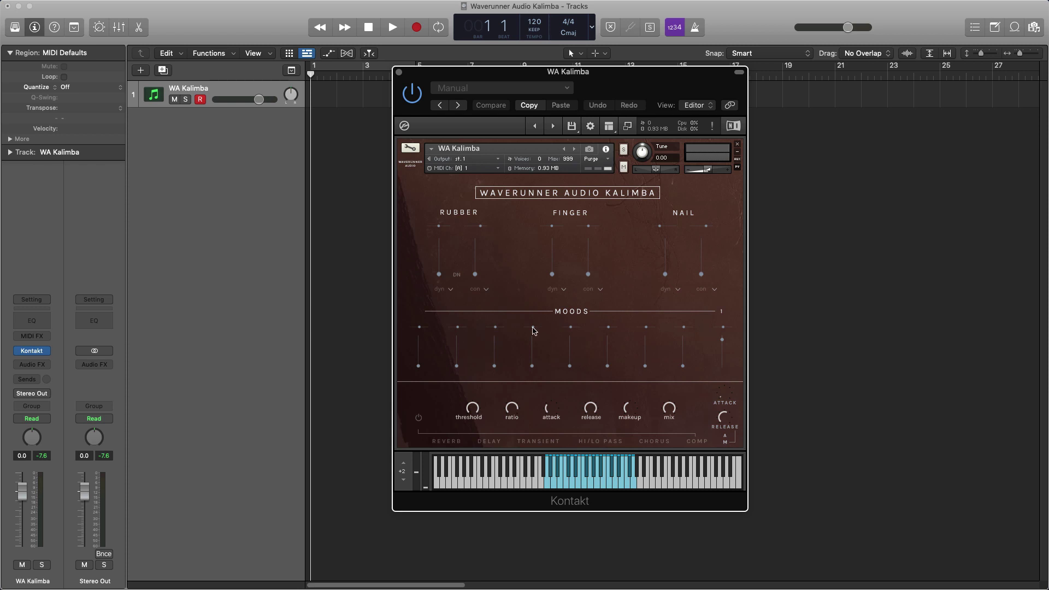
Step: Switch to Moods set 2 and layer mood faders two through seven with the ninth, balancing their levels
{"action": "left_click_drag", "start_coordinate": [534, 366], "coordinate": [541, 345]}
{"action": "left_click_drag", "start_coordinate": [570, 365], "coordinate": [579, 346]}
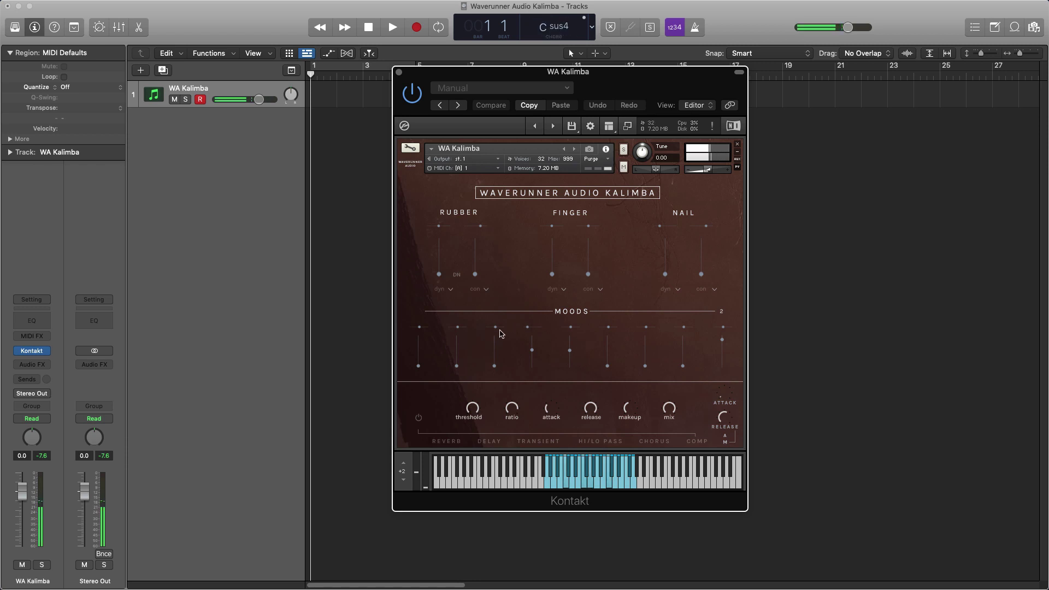
{"action": "left_click_drag", "start_coordinate": [495, 367], "coordinate": [502, 334]}
{"action": "left_click_drag", "start_coordinate": [721, 345], "coordinate": [718, 360]}
{"action": "left_click_drag", "start_coordinate": [456, 366], "coordinate": [466, 345]}
{"action": "left_click_drag", "start_coordinate": [610, 363], "coordinate": [607, 320]}
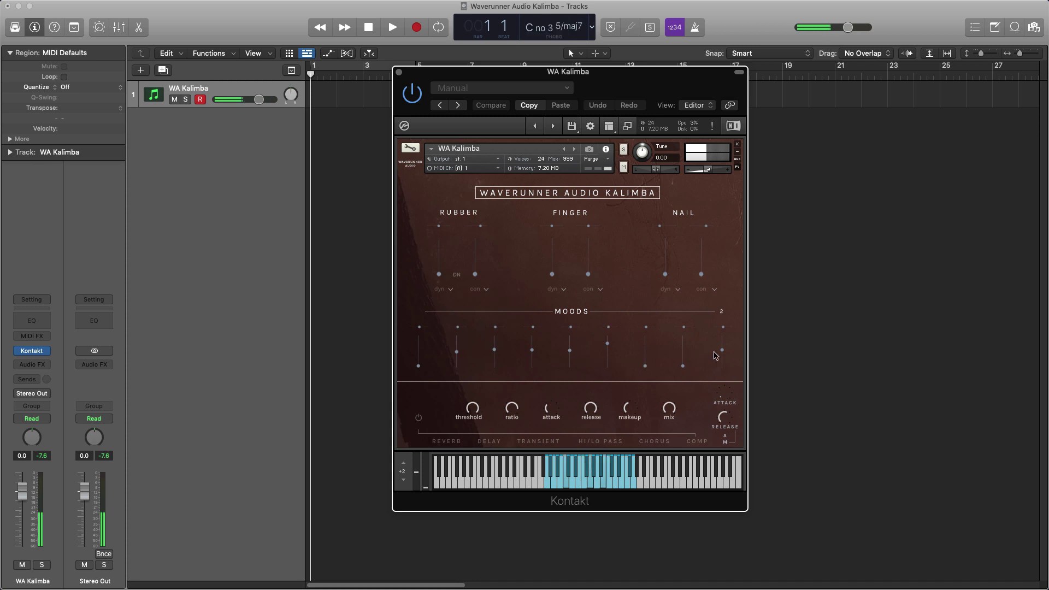
{"action": "left_click_drag", "start_coordinate": [568, 352], "coordinate": [570, 341]}
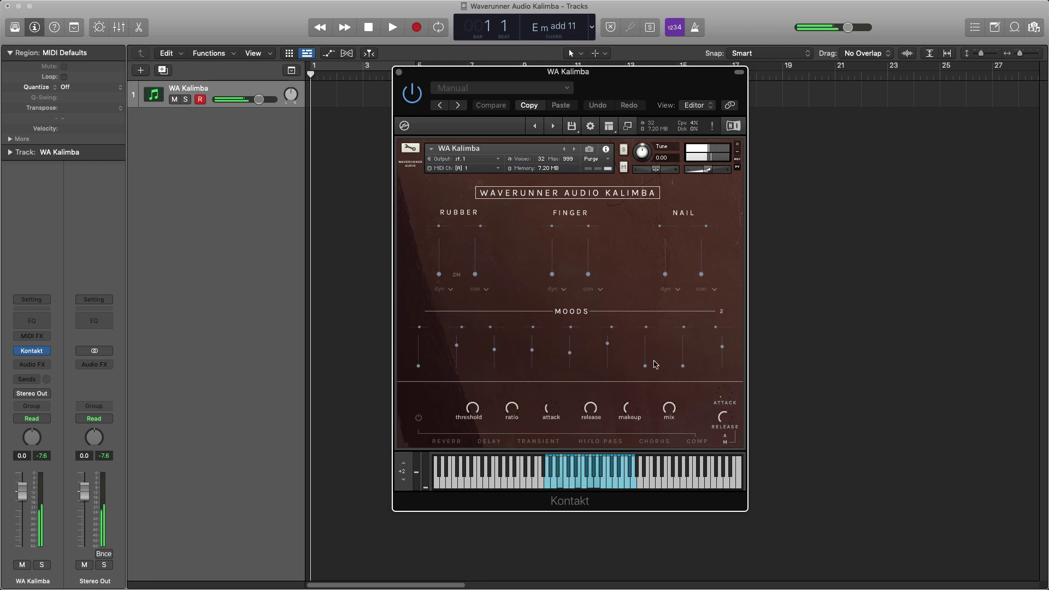
{"action": "left_click_drag", "start_coordinate": [645, 363], "coordinate": [646, 346]}
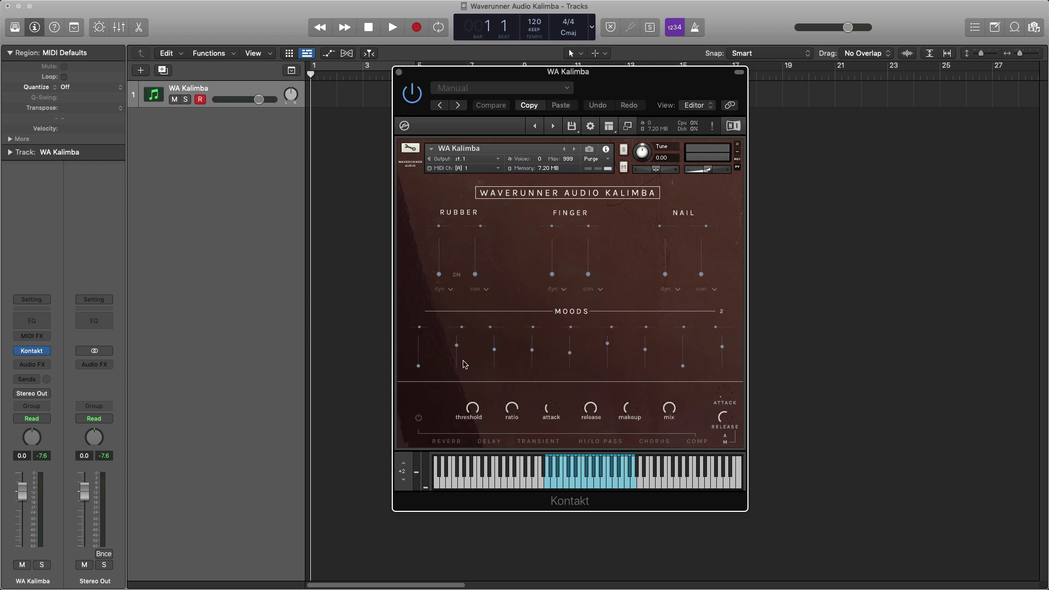
Step: Lower all raised mood faders to the minimum and turn on the compressor effect
{"action": "left_click_drag", "start_coordinate": [649, 350], "coordinate": [631, 405]}
{"action": "left_click_drag", "start_coordinate": [608, 348], "coordinate": [592, 407]}
{"action": "left_click_drag", "start_coordinate": [570, 352], "coordinate": [562, 395]}
{"action": "left_click_drag", "start_coordinate": [530, 354], "coordinate": [452, 396]}
{"action": "left_click_drag", "start_coordinate": [722, 347], "coordinate": [722, 400]}
{"action": "left_click", "coordinate": [419, 418]}
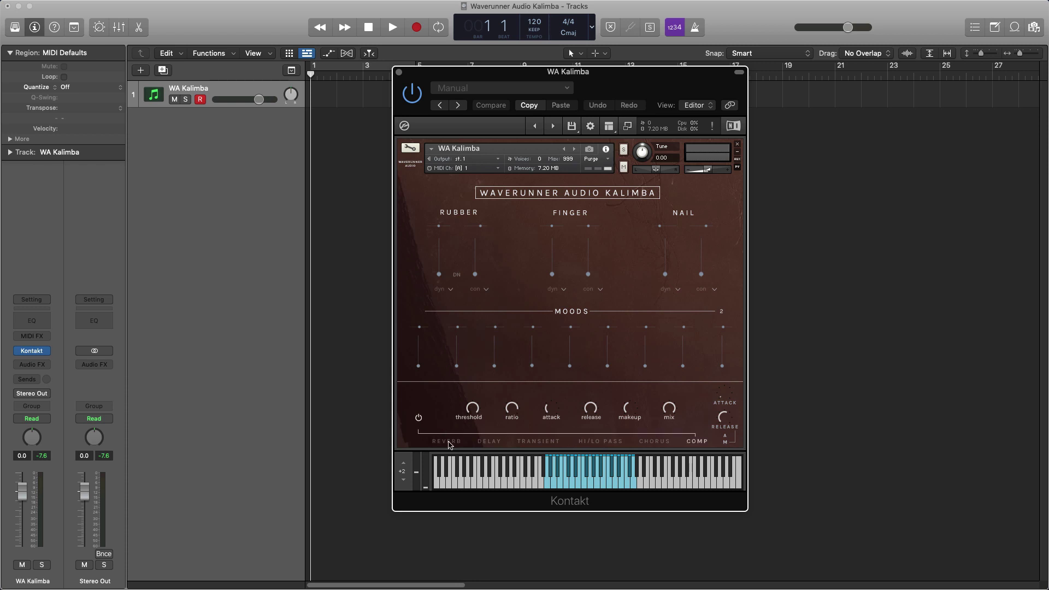
Step: Review the controls of each built-in effect: reverb, delay, transient, hi/lo pass, chorus and compressor
{"action": "left_click", "coordinate": [448, 441]}
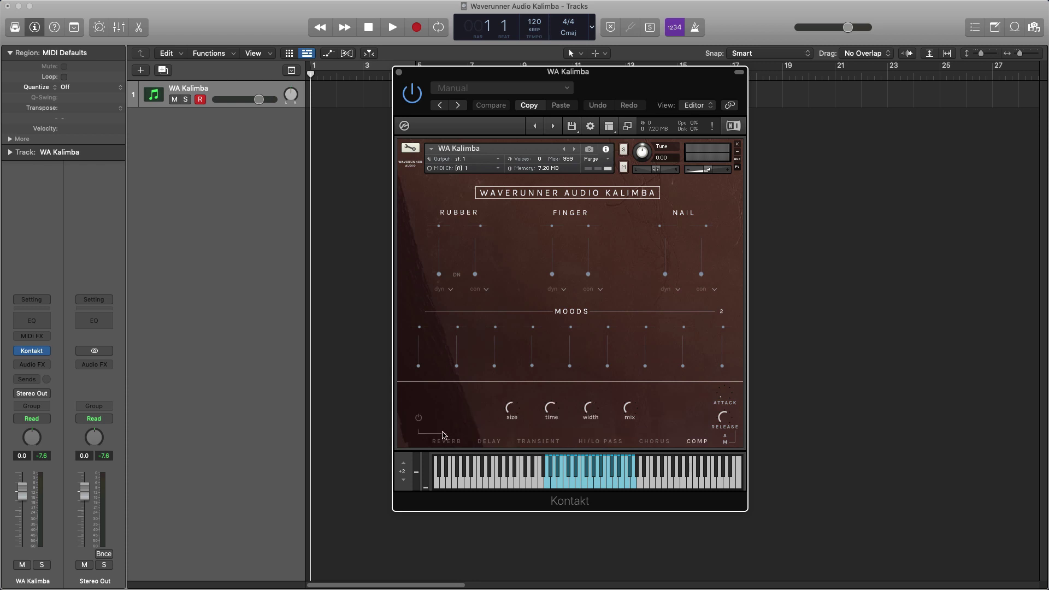
{"action": "left_click", "coordinate": [488, 441]}
{"action": "left_click", "coordinate": [536, 441]}
{"action": "left_click", "coordinate": [599, 441]}
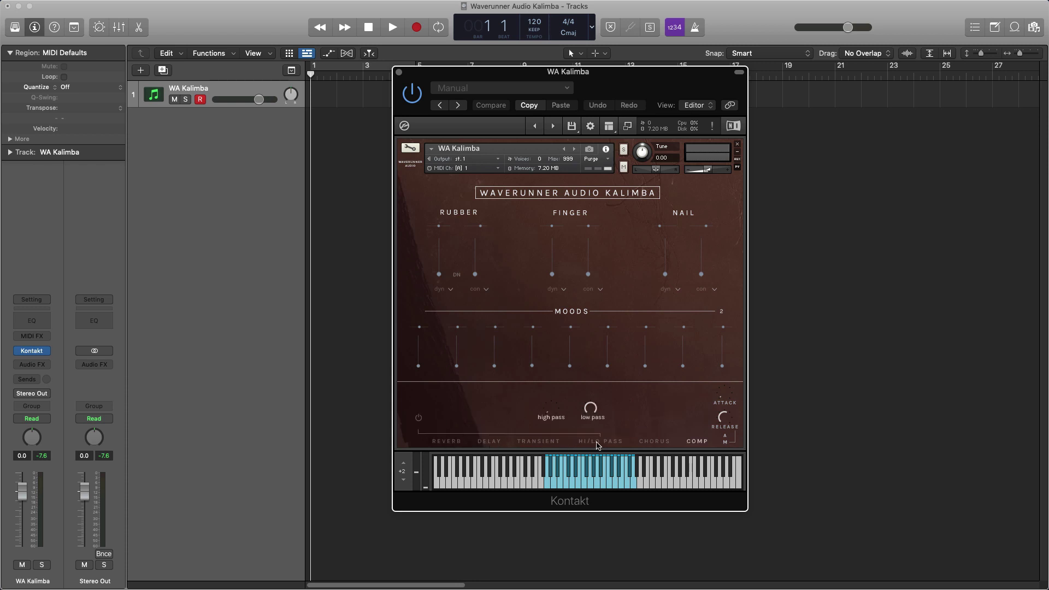
{"action": "left_click", "coordinate": [653, 441]}
{"action": "left_click", "coordinate": [690, 441]}
{"action": "left_click", "coordinate": [448, 441]}
{"action": "left_click", "coordinate": [488, 441]}
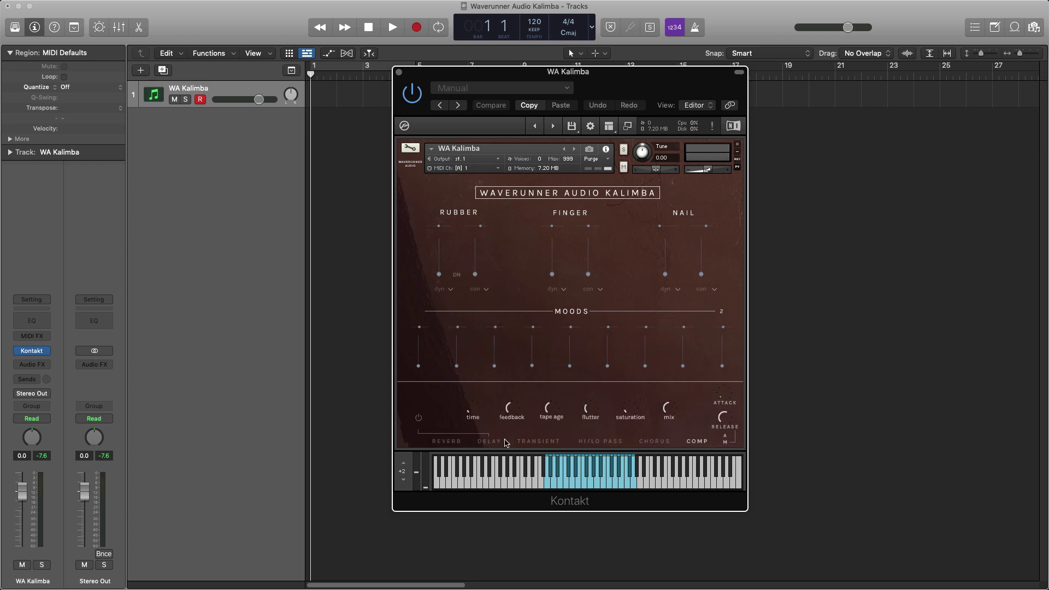
{"action": "left_click", "coordinate": [537, 441]}
{"action": "left_click", "coordinate": [591, 443]}
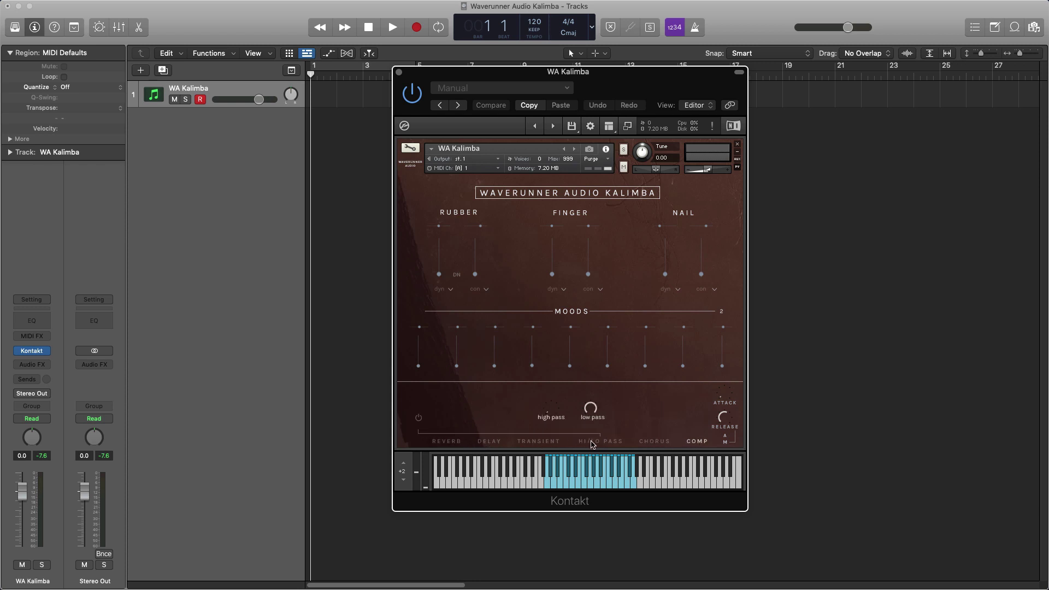
{"action": "left_click", "coordinate": [654, 442]}
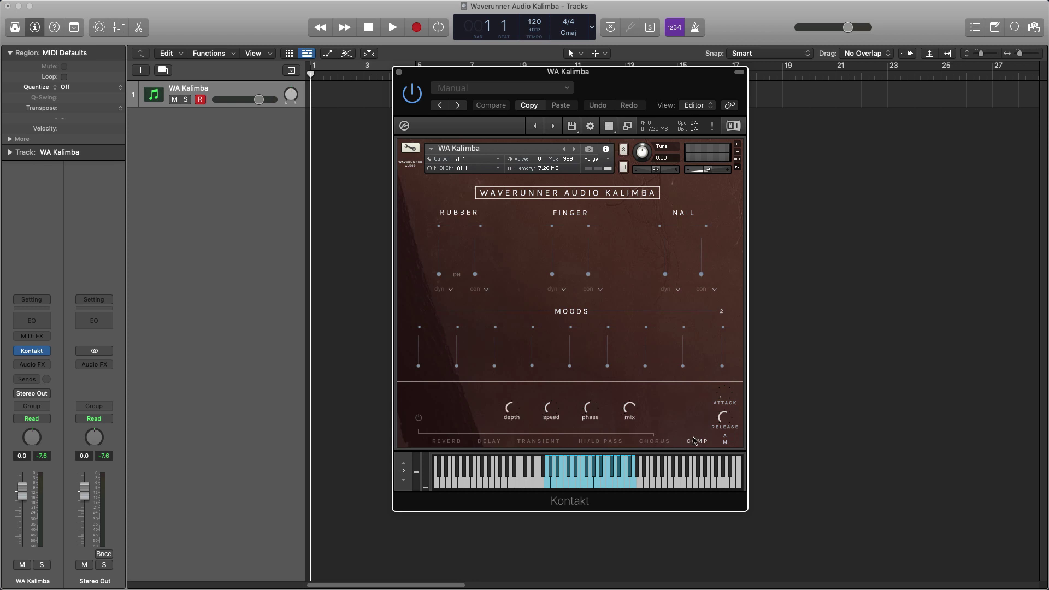
{"action": "left_click", "coordinate": [696, 442]}
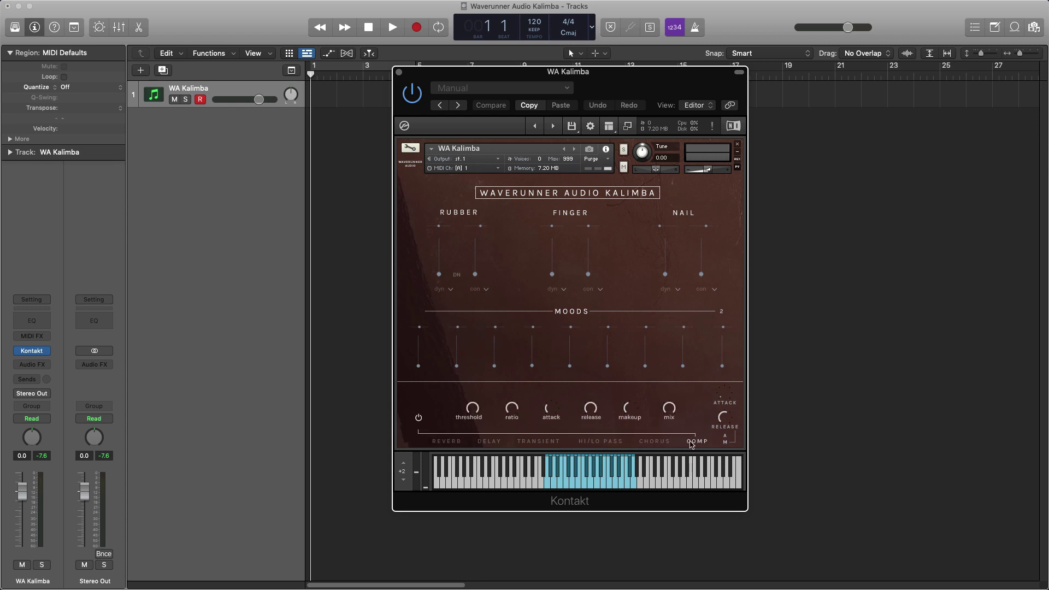
{"action": "left_click", "coordinate": [607, 443]}
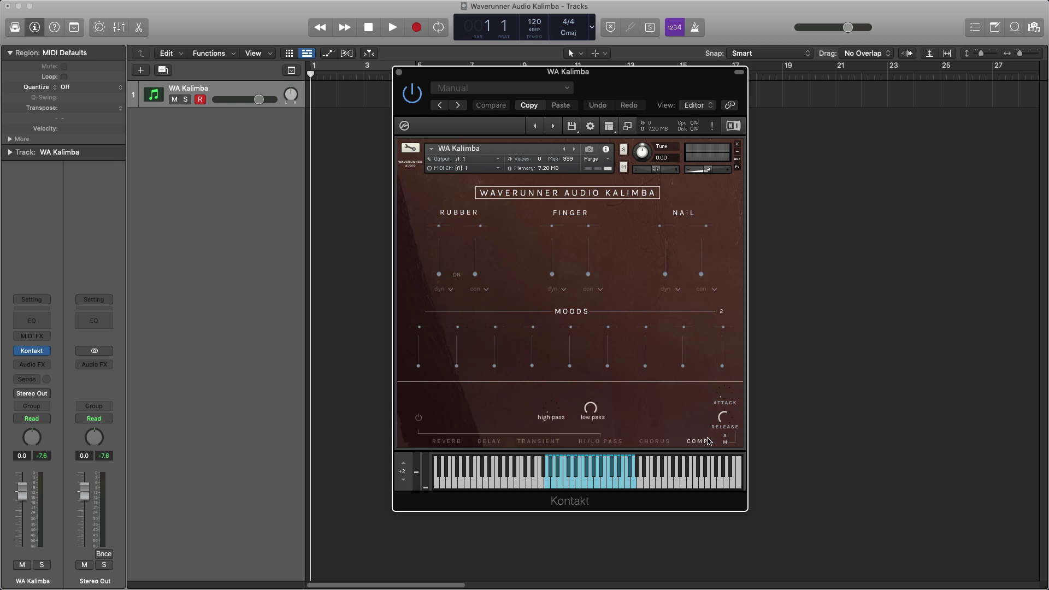
Step: Turn on the reverb, raise the Rubber dyn and Finger con faders, and adjust the reverb mix while playing
{"action": "left_click", "coordinate": [446, 441]}
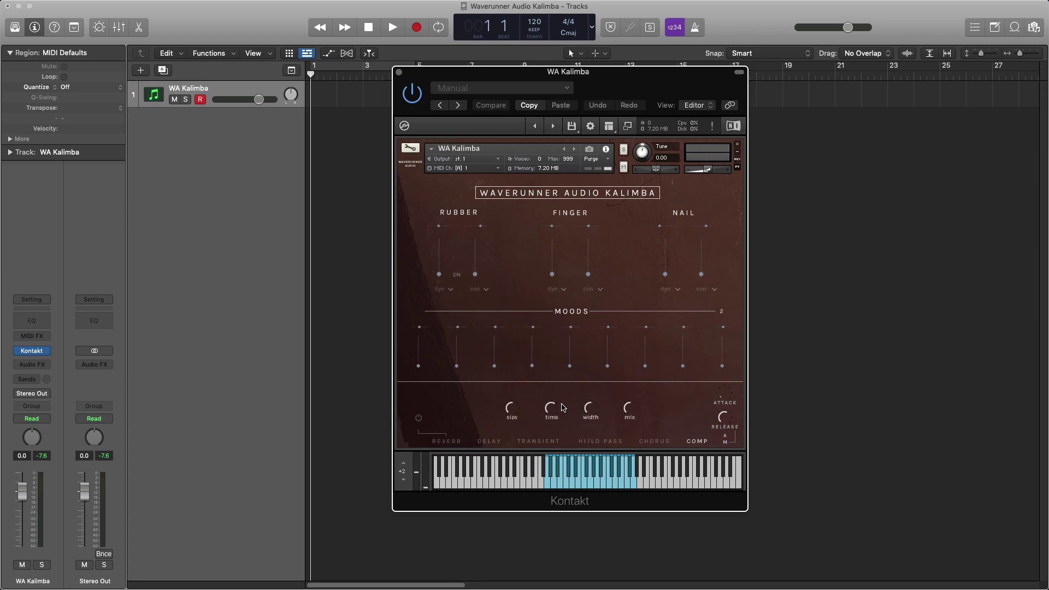
{"action": "left_click", "coordinate": [547, 443]}
{"action": "left_click", "coordinate": [452, 443]}
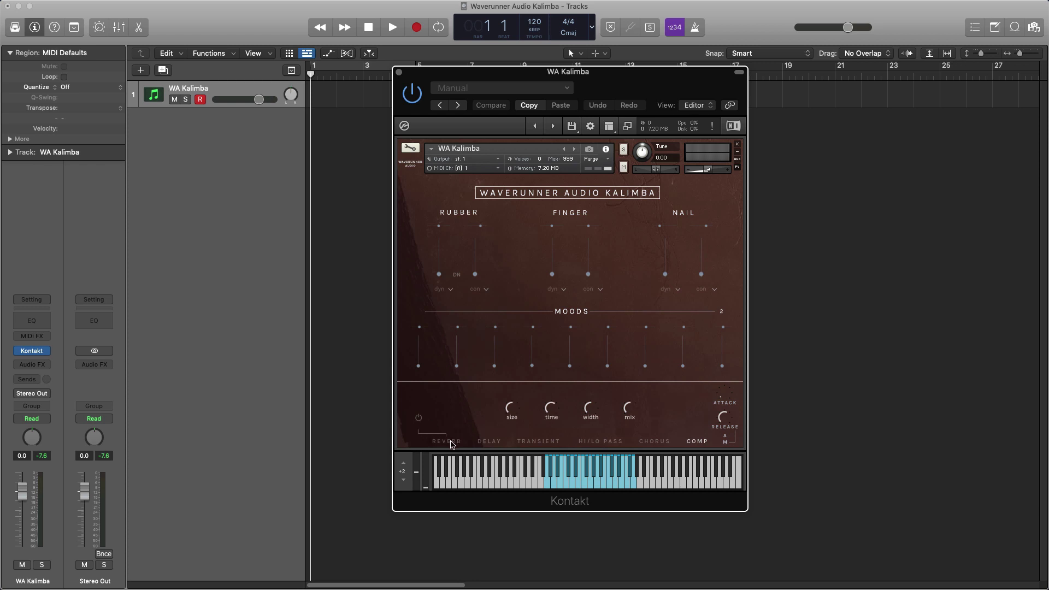
{"action": "left_click", "coordinate": [419, 419]}
{"action": "left_click_drag", "start_coordinate": [441, 275], "coordinate": [445, 218]}
{"action": "left_click_drag", "start_coordinate": [589, 274], "coordinate": [596, 214]}
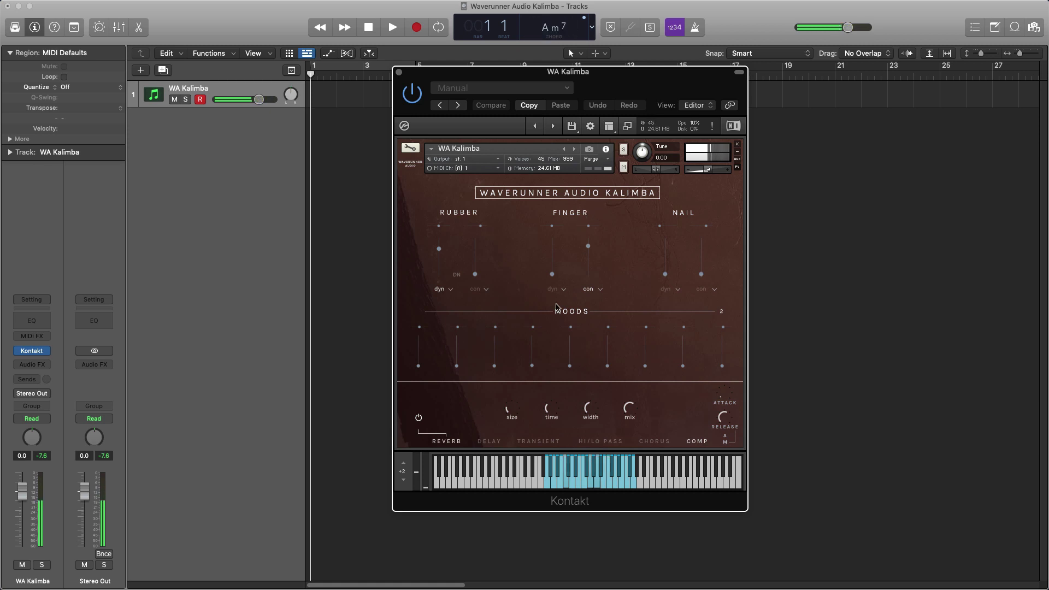
{"action": "mouse_move", "coordinate": [634, 402]}
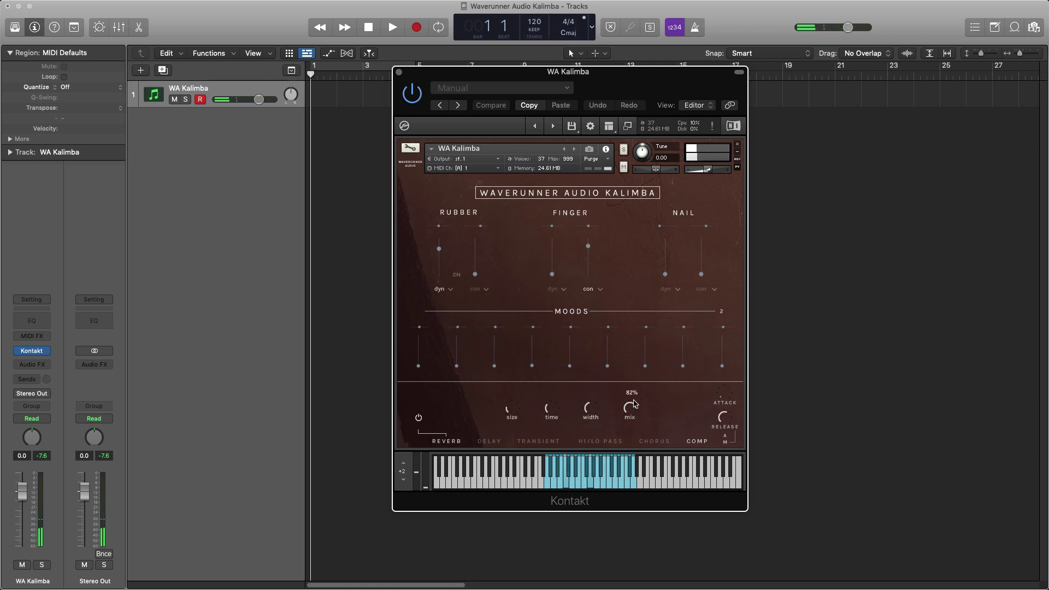
{"action": "left_click_drag", "start_coordinate": [633, 400], "coordinate": [634, 413]}
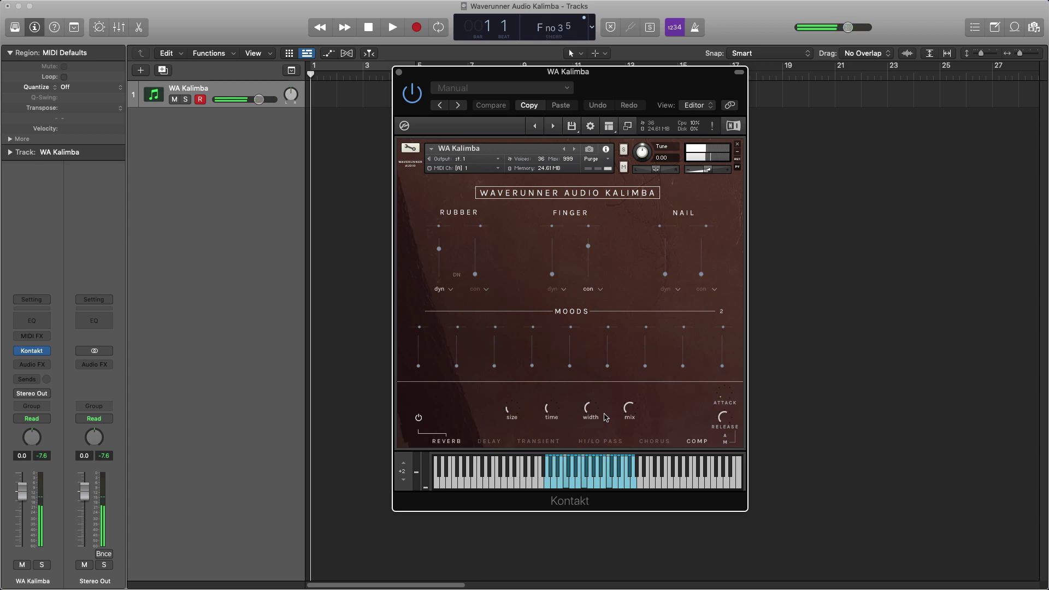
Step: Turn on the delay with saturation at 39% and feedback at 93%, and raise its time, tape age and flutter
{"action": "left_click", "coordinate": [492, 441]}
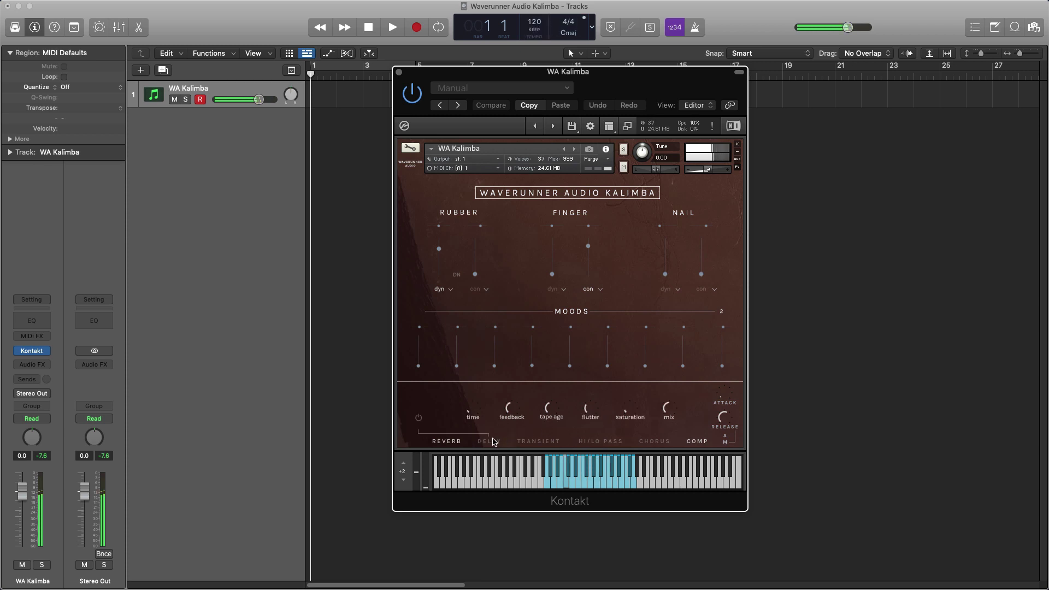
{"action": "left_click", "coordinate": [418, 418]}
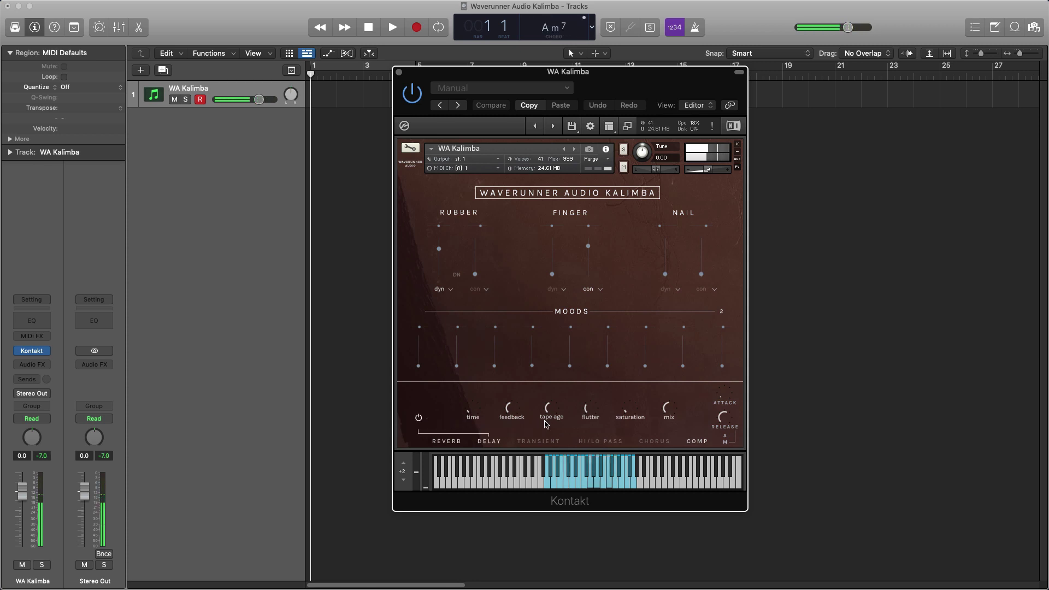
{"action": "left_click_drag", "start_coordinate": [626, 411], "coordinate": [635, 400]}
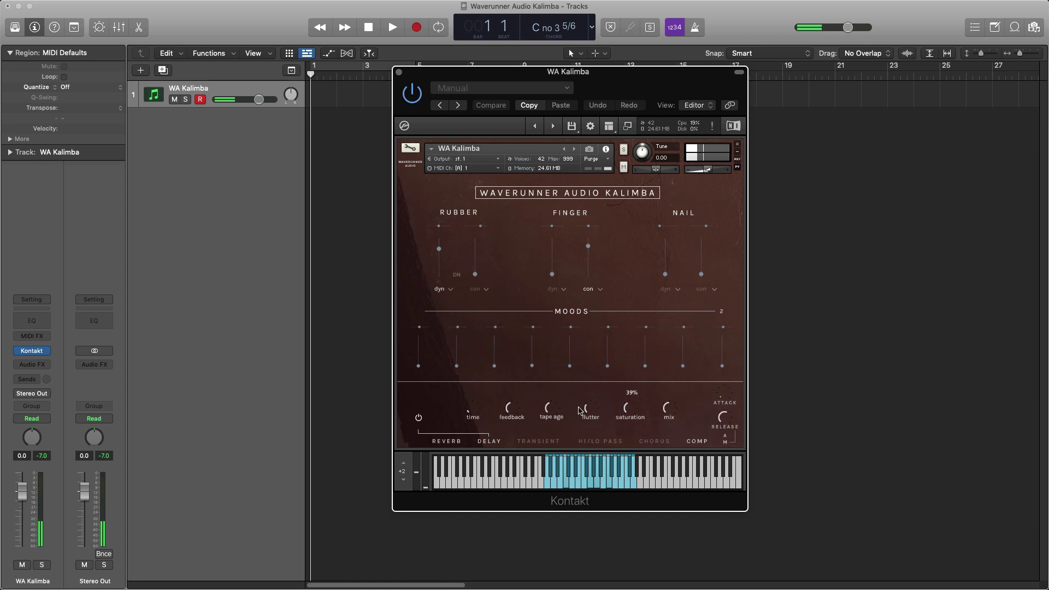
{"action": "left_click_drag", "start_coordinate": [519, 411], "coordinate": [521, 402]}
{"action": "left_click", "coordinate": [470, 413]}
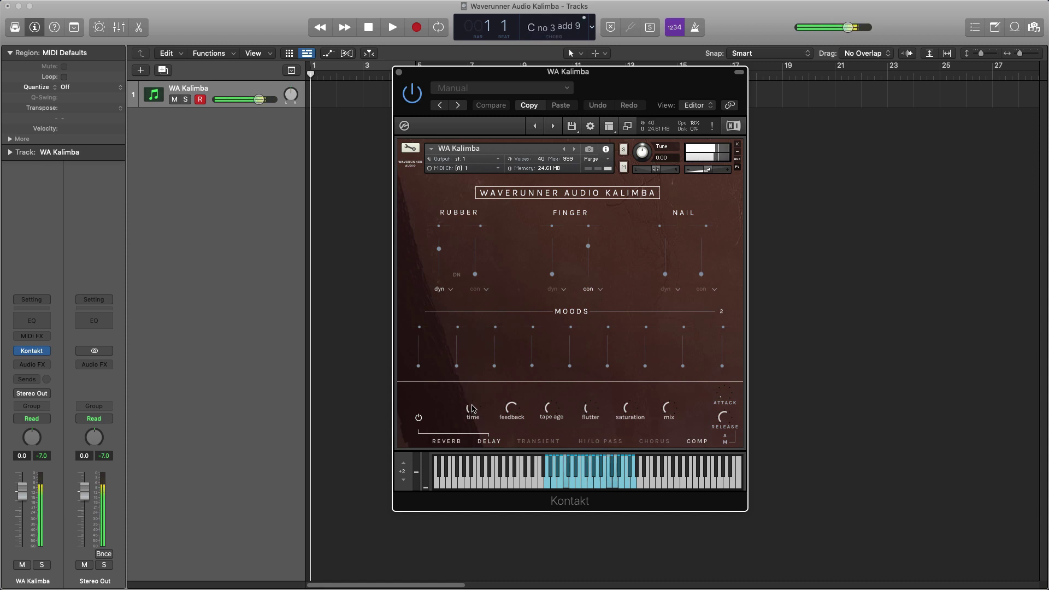
{"action": "mouse_move", "coordinate": [552, 411]}
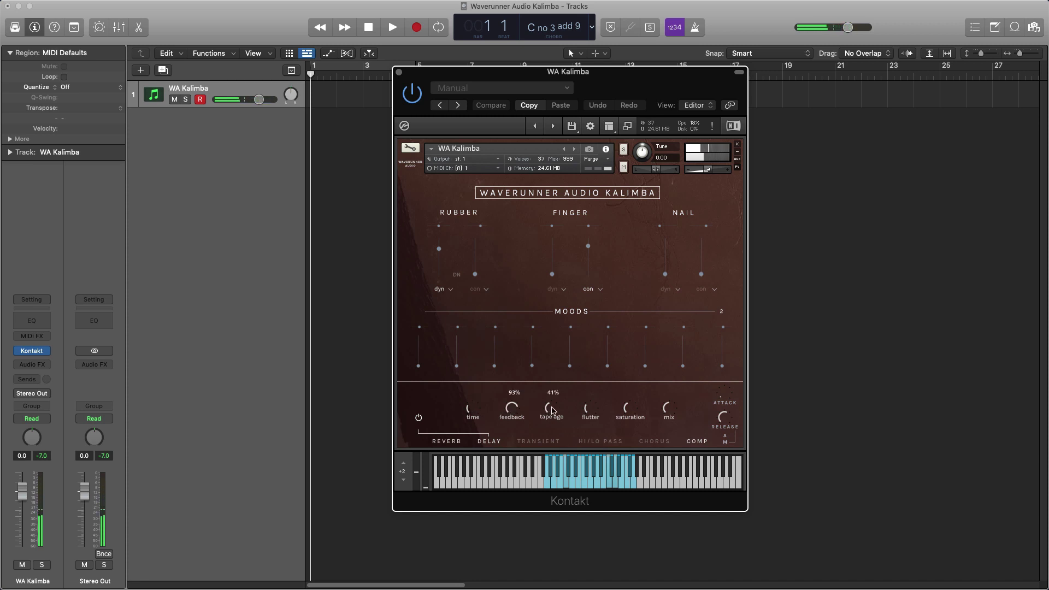
{"action": "mouse_move", "coordinate": [589, 405]}
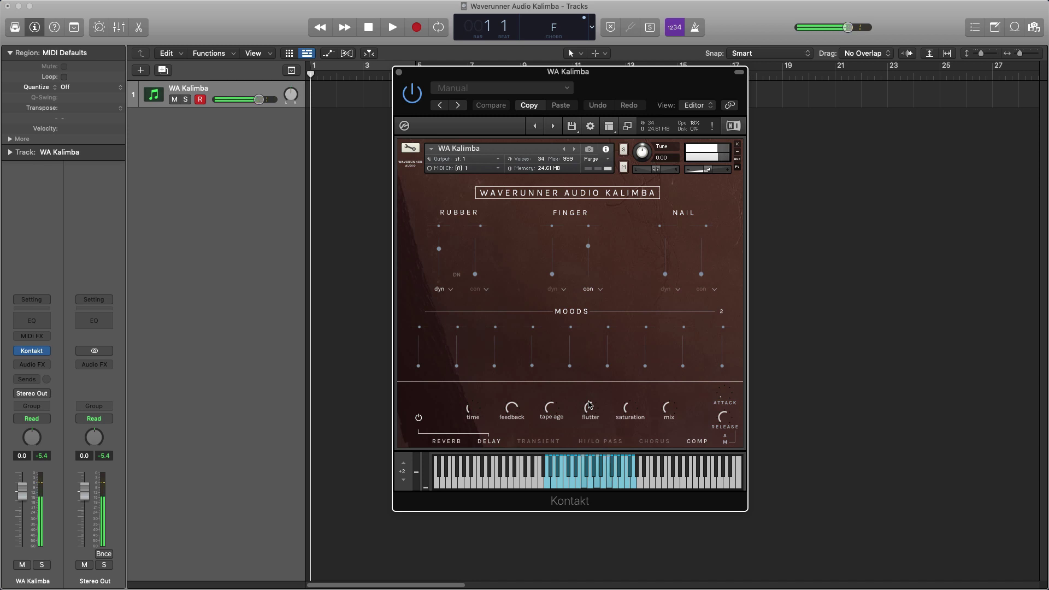
{"action": "scroll", "coordinate": [590, 405], "scroll_direction": "down", "scroll_amount": 2}
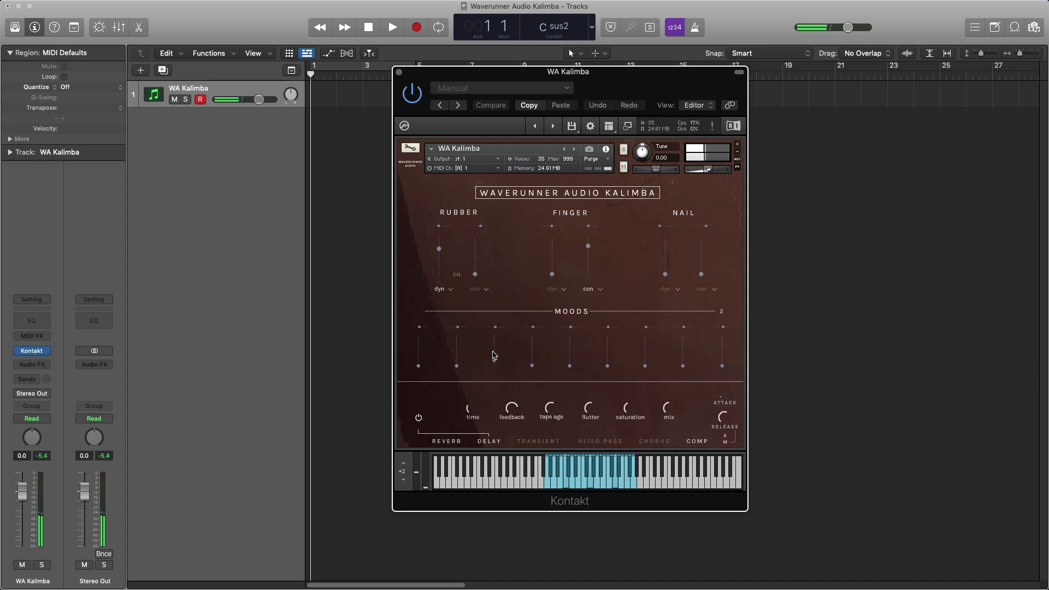
Step: Blend in the second, third and fifth mood faders of set 2, and increase the instrument's attack and release
{"action": "left_click_drag", "start_coordinate": [493, 355], "coordinate": [494, 342]}
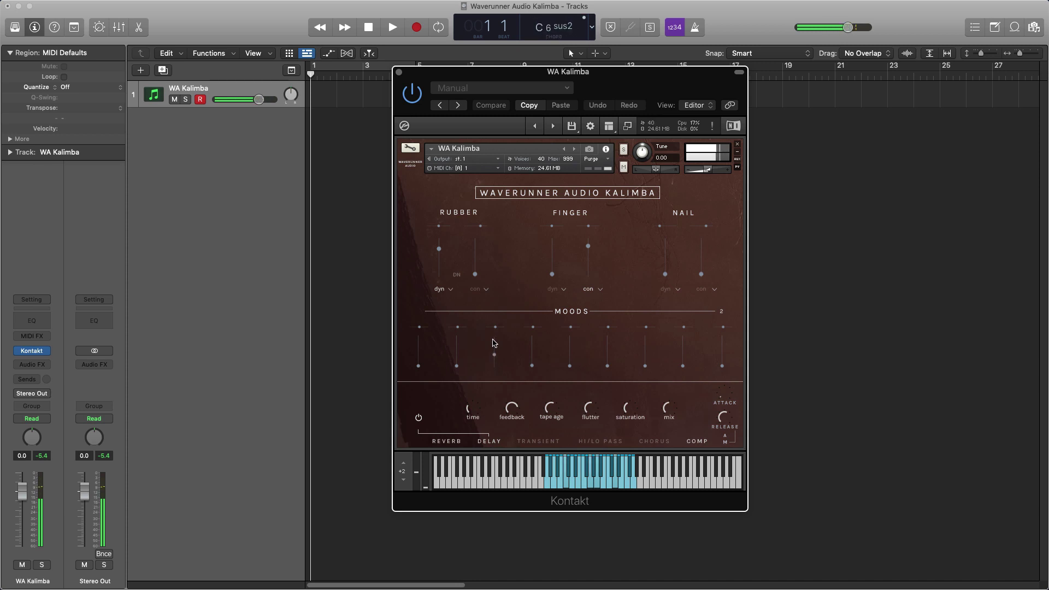
{"action": "left_click_drag", "start_coordinate": [493, 343], "coordinate": [458, 355]}
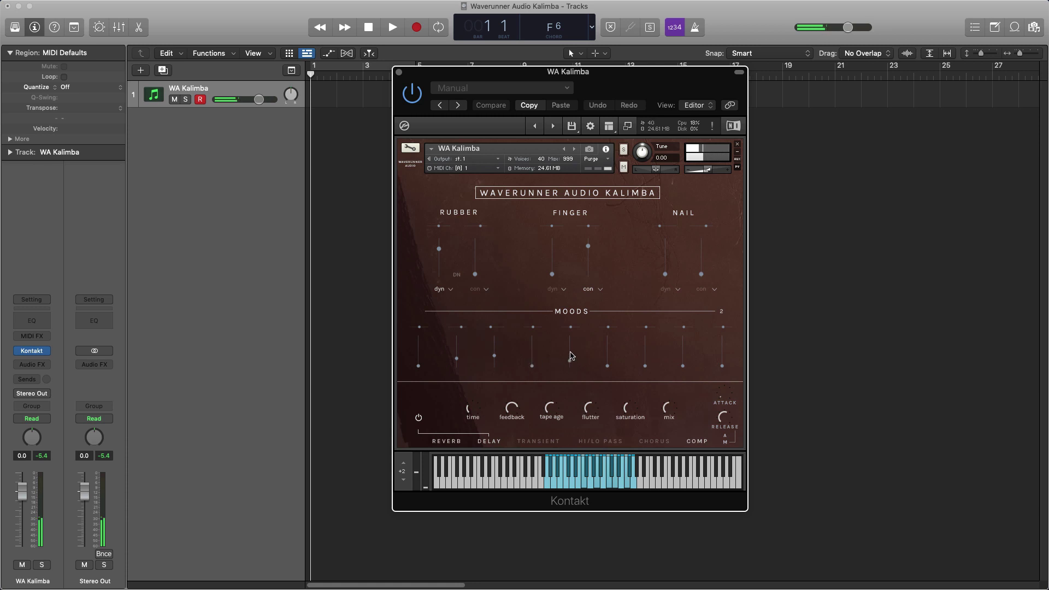
{"action": "left_click_drag", "start_coordinate": [570, 335], "coordinate": [569, 331]}
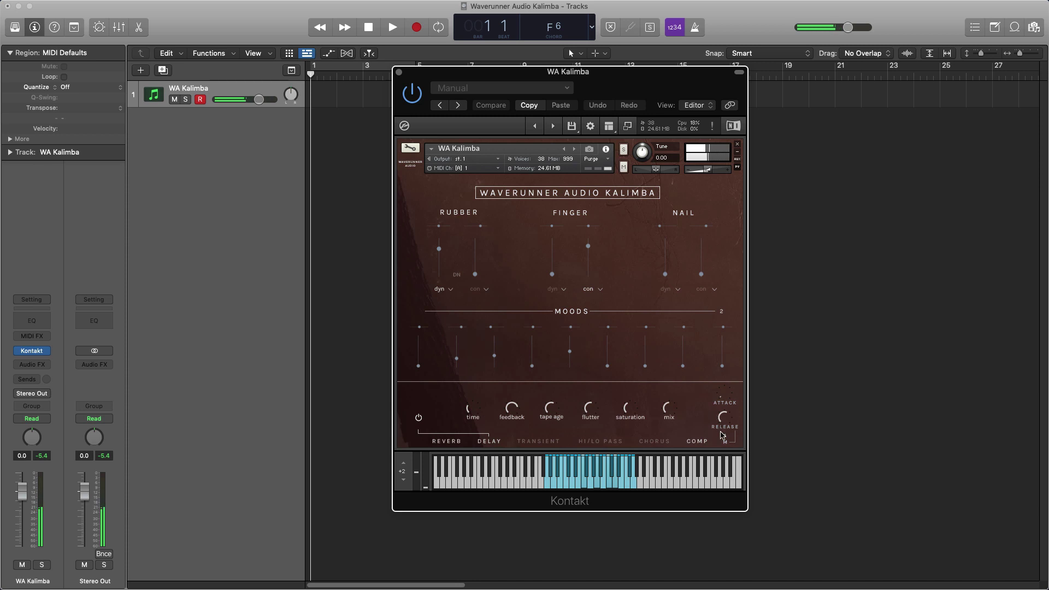
{"action": "left_click_drag", "start_coordinate": [721, 397], "coordinate": [722, 385]}
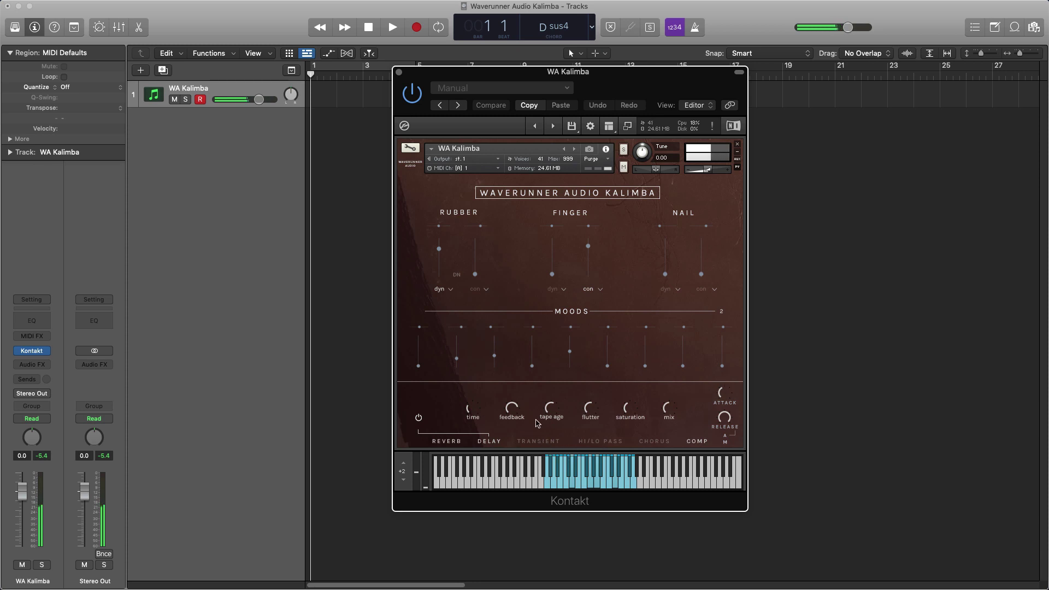
Step: Readjust the delay by lowering its tape age, checking the flutter and raising the mix slightly
{"action": "left_click_drag", "start_coordinate": [550, 409], "coordinate": [595, 418]}
{"action": "left_click", "coordinate": [592, 410]}
{"action": "left_click", "coordinate": [669, 411]}
{"action": "left_click_drag", "start_coordinate": [669, 408], "coordinate": [669, 408]}
Step: Turn on the transient effect, lowering its attack and raising its sustain
{"action": "left_click", "coordinate": [553, 443]}
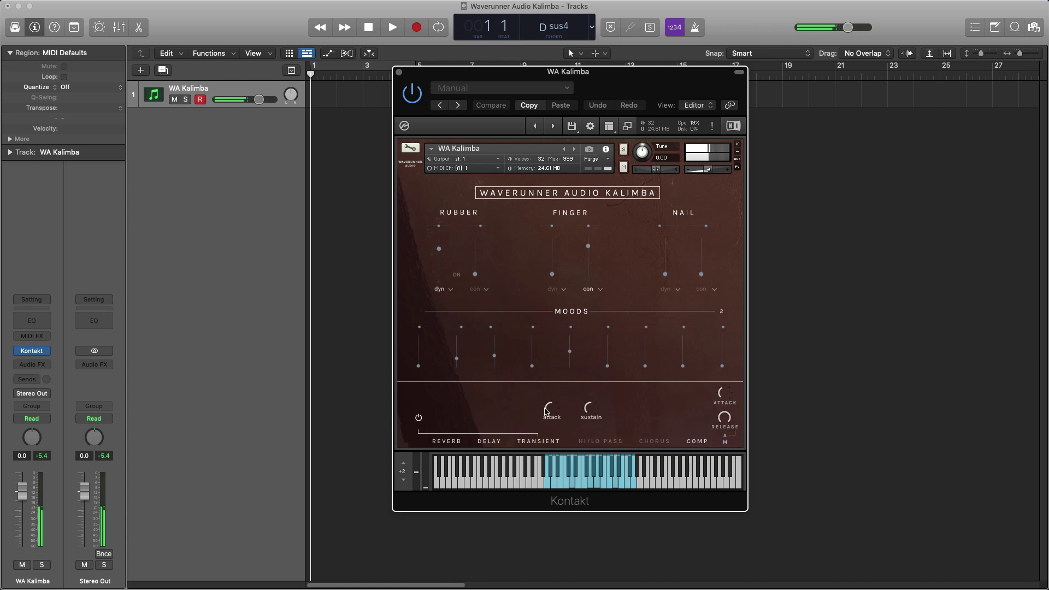
{"action": "left_click_drag", "start_coordinate": [546, 411], "coordinate": [548, 421]}
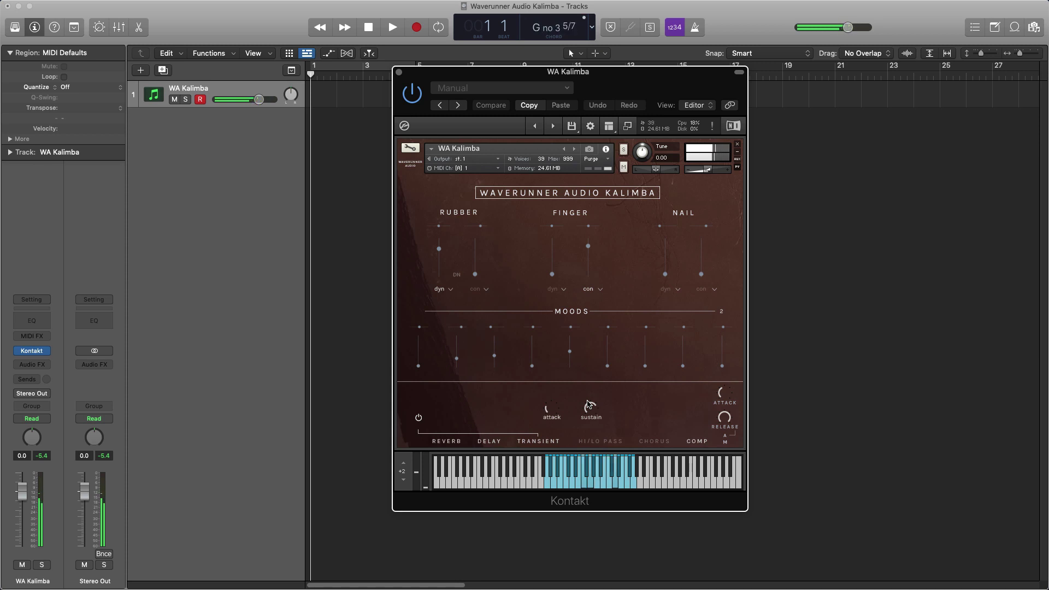
{"action": "left_click_drag", "start_coordinate": [589, 404], "coordinate": [543, 376]}
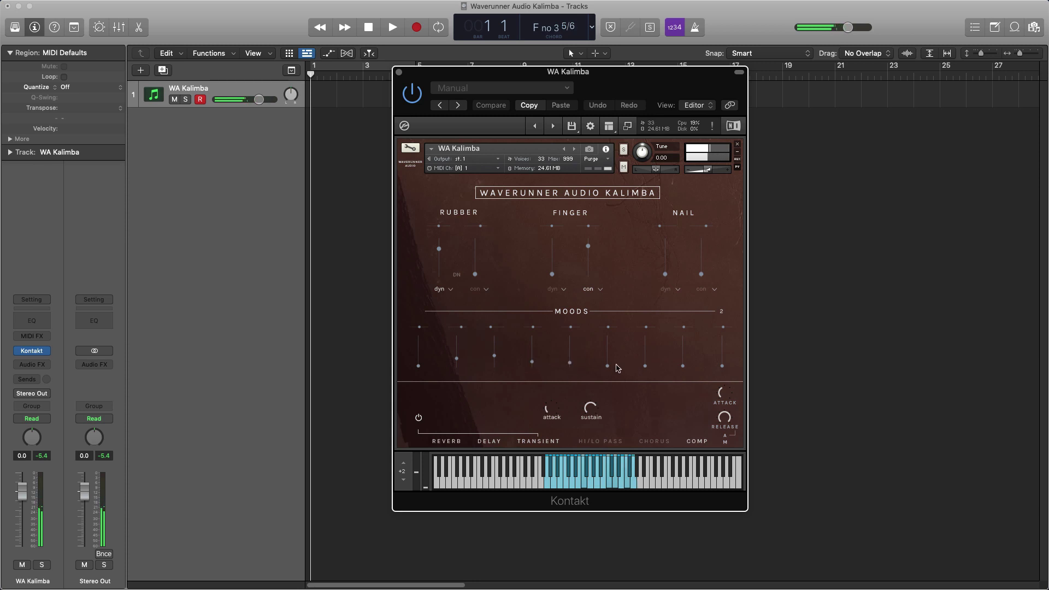
Step: Raise the sixth, second and third mood faders of set 2 to strengthen the blend through the delay
{"action": "left_click_drag", "start_coordinate": [607, 368], "coordinate": [607, 343]}
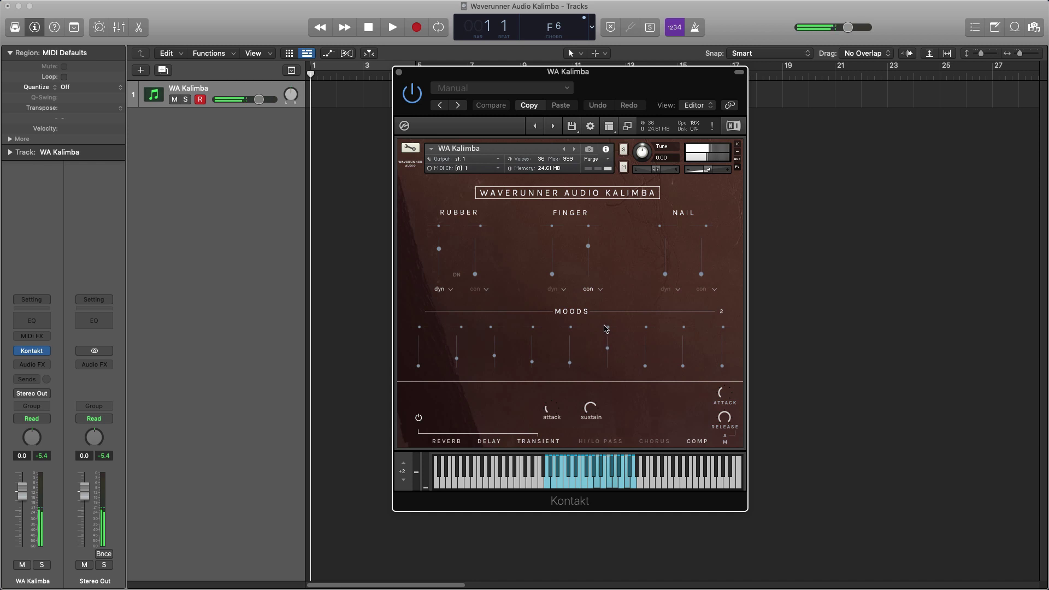
{"action": "left_click", "coordinate": [487, 440]}
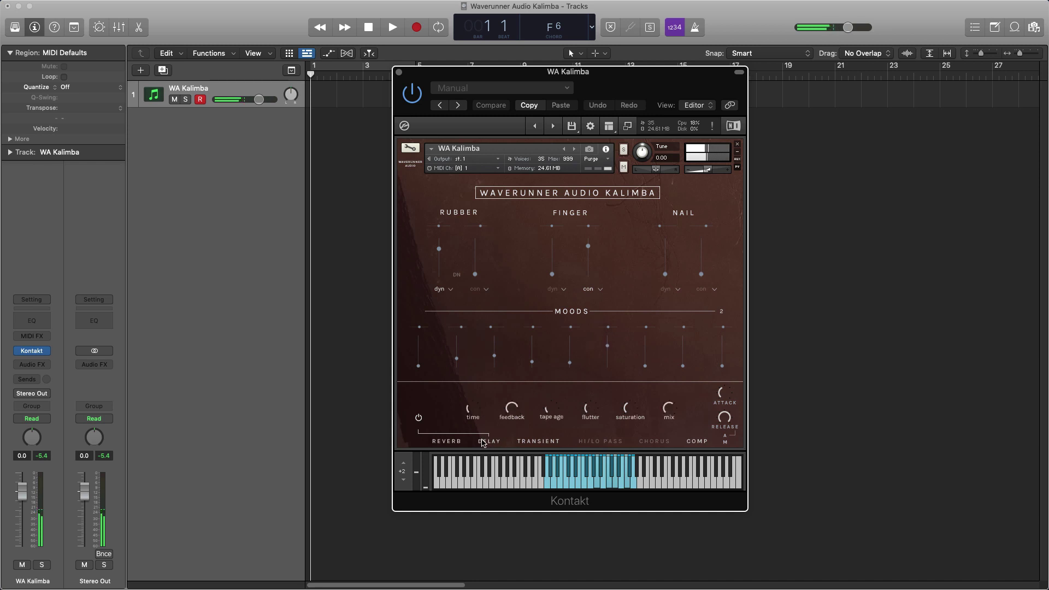
{"action": "mouse_move", "coordinate": [509, 414]}
{"action": "left_click_drag", "start_coordinate": [457, 358], "coordinate": [458, 335]}
{"action": "left_click_drag", "start_coordinate": [493, 355], "coordinate": [493, 335]}
Step: Turn on the hi/lo pass effect and sweep its filter cutoffs
{"action": "left_click", "coordinate": [598, 441]}
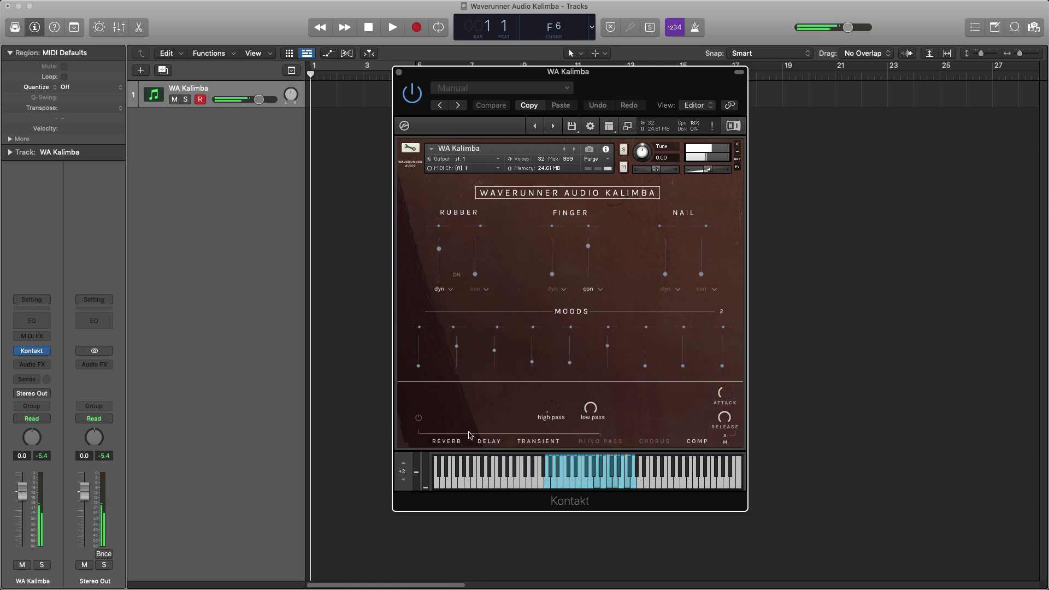
{"action": "left_click", "coordinate": [419, 419]}
{"action": "mouse_move", "coordinate": [590, 410]}
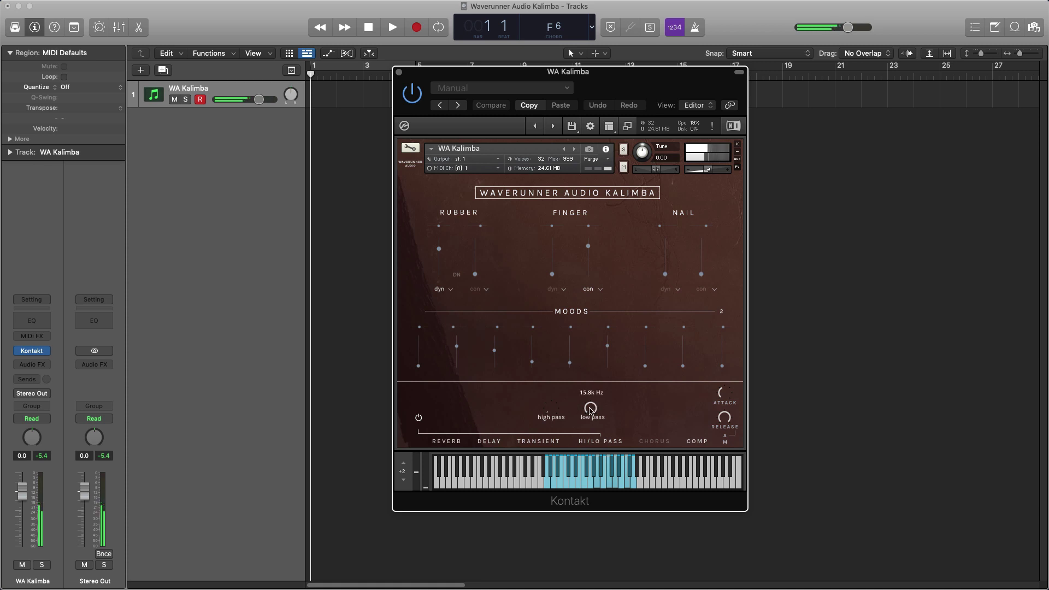
{"action": "left_click_drag", "start_coordinate": [590, 410], "coordinate": [558, 411]}
Step: Turn on the chorus with more depth and phase and a slower speed, and turn off the compressor
{"action": "left_click", "coordinate": [647, 442]}
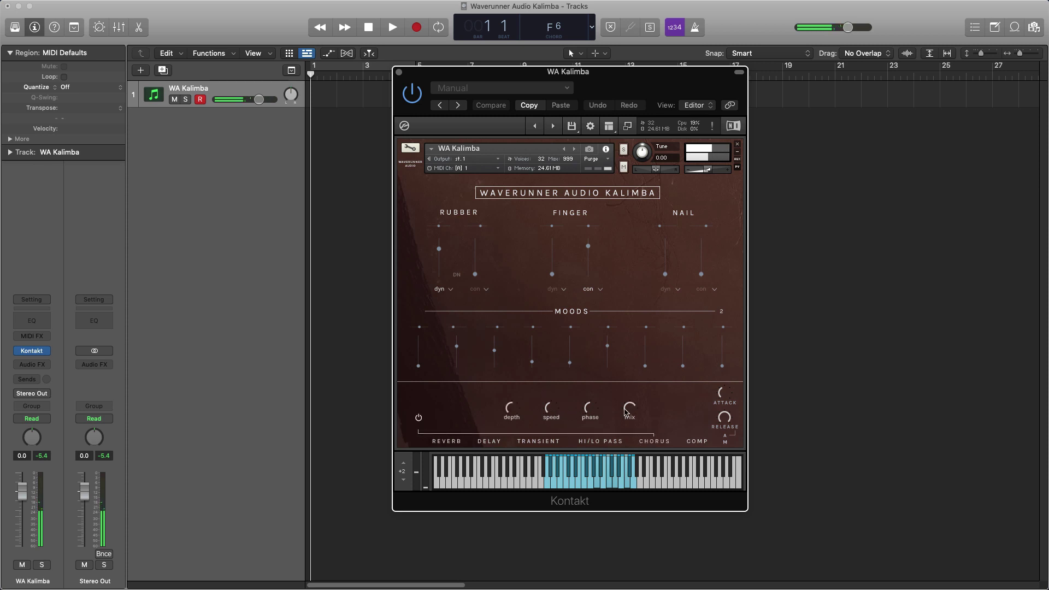
{"action": "left_click_drag", "start_coordinate": [557, 414], "coordinate": [627, 409]}
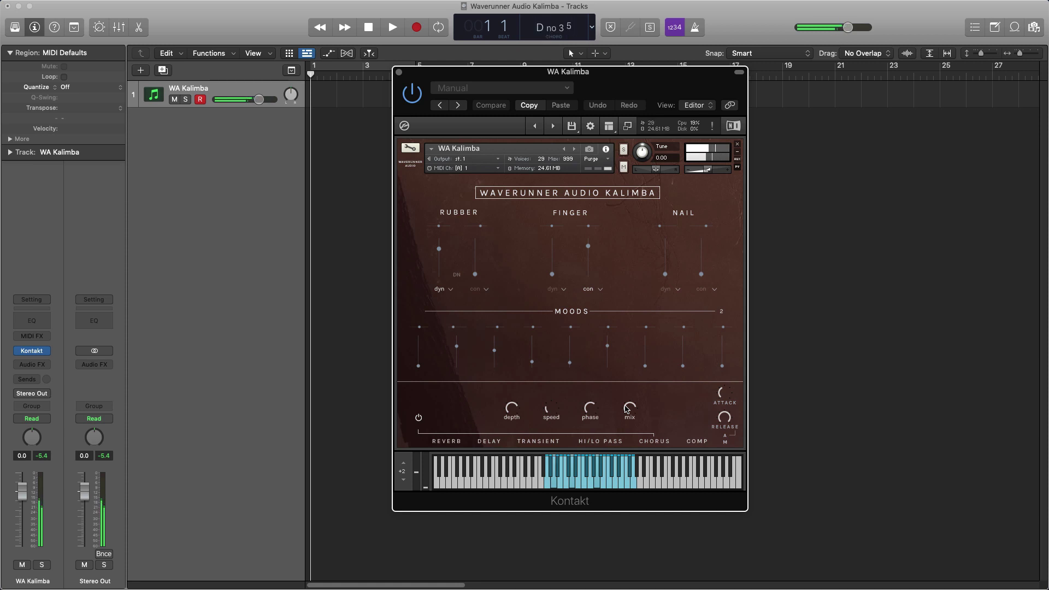
{"action": "left_click", "coordinate": [697, 442]}
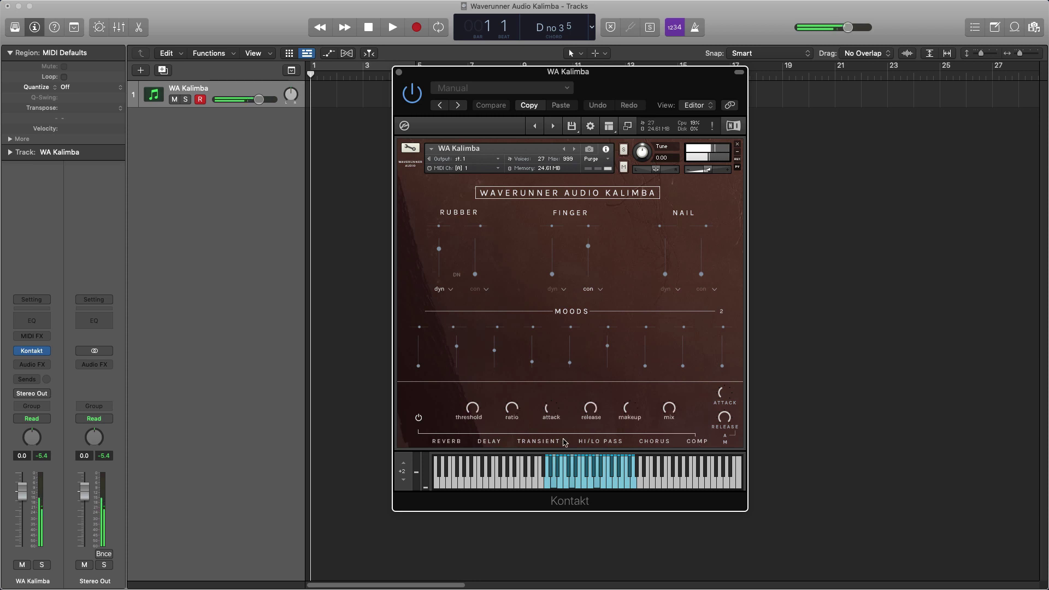
{"action": "left_click", "coordinate": [427, 432]}
Step: Lower the delay's feedback and mix, and set the transient attack to 100%
{"action": "left_click", "coordinate": [488, 440]}
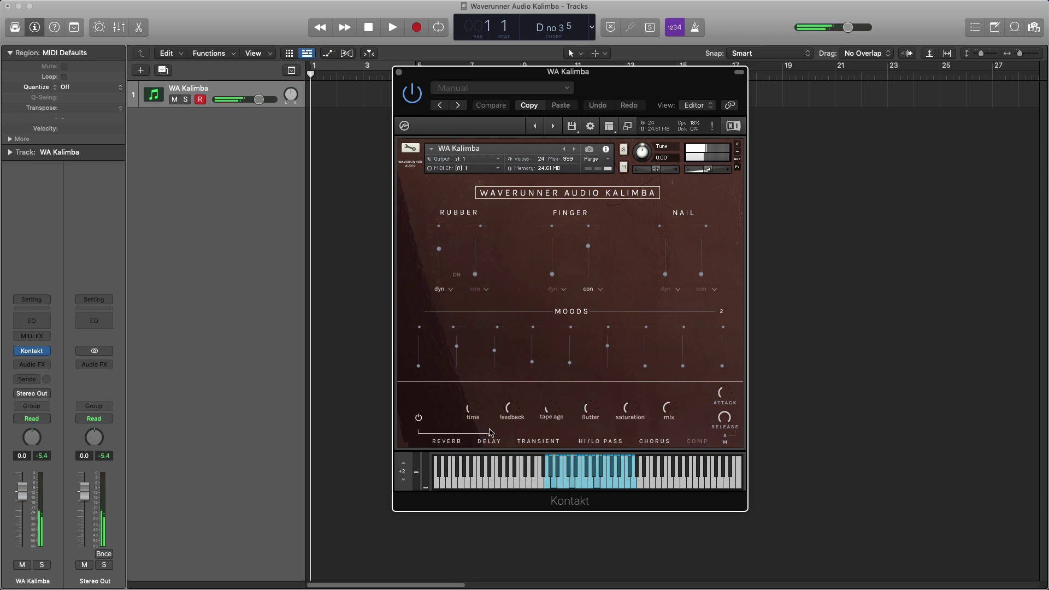
{"action": "left_click_drag", "start_coordinate": [507, 415], "coordinate": [509, 427]}
{"action": "left_click_drag", "start_coordinate": [666, 408], "coordinate": [667, 417]}
{"action": "left_click", "coordinate": [536, 442]}
{"action": "left_click_drag", "start_coordinate": [547, 413], "coordinate": [547, 386]}
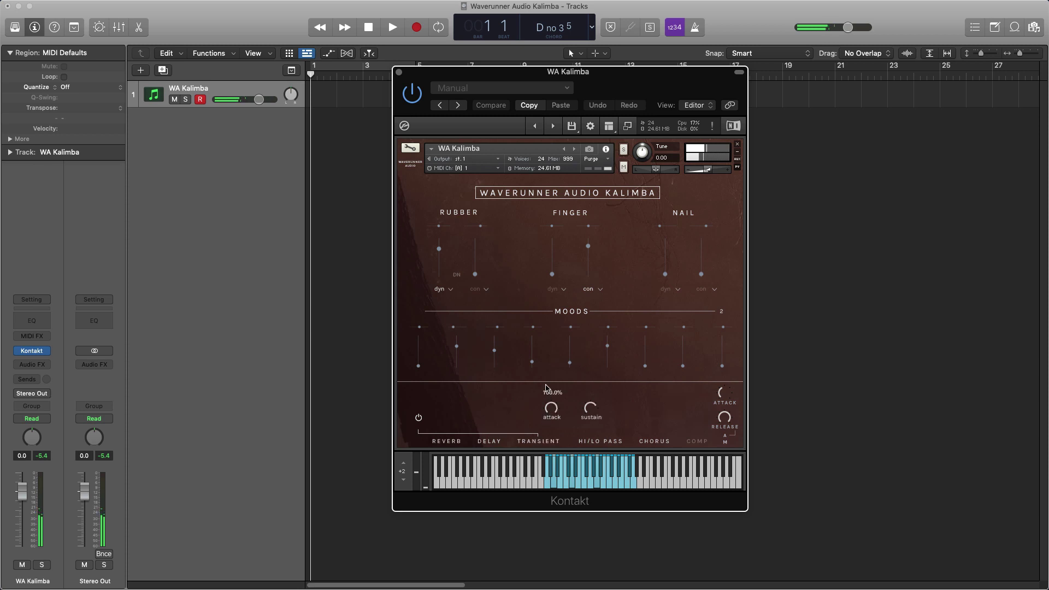
Step: Shorten the envelope attack to 1.1 ms and set the transient sustain to 24.1%
{"action": "mouse_move", "coordinate": [595, 412]}
{"action": "left_click_drag", "start_coordinate": [596, 412], "coordinate": [596, 421]}
{"action": "mouse_move", "coordinate": [723, 400]}
{"action": "left_click_drag", "start_coordinate": [723, 401], "coordinate": [721, 411]}
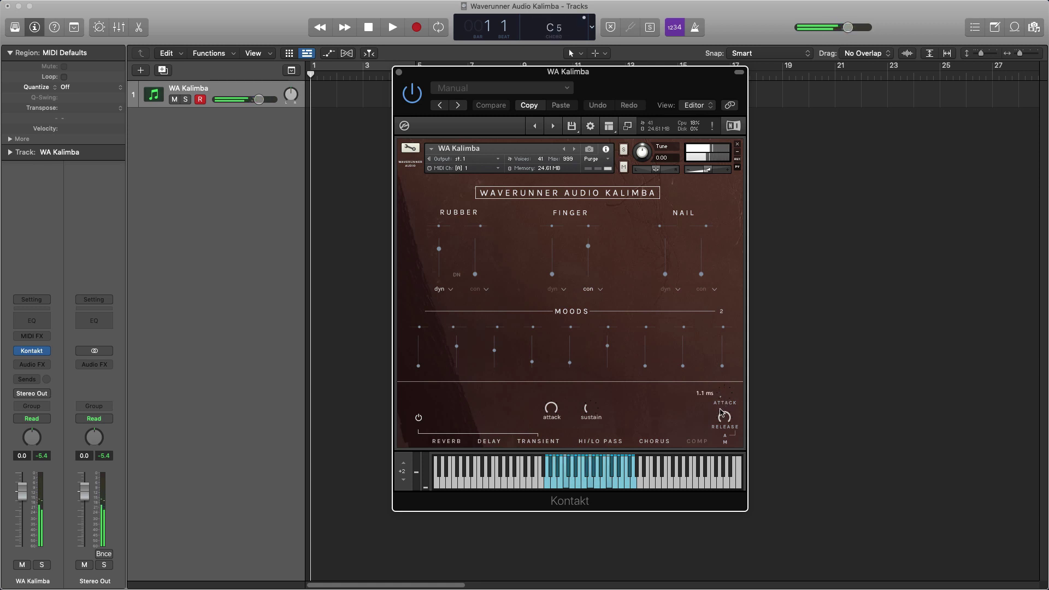
{"action": "mouse_move", "coordinate": [598, 418]}
{"action": "left_mouse_down"}
{"action": "mouse_move", "coordinate": [589, 398]}
{"action": "mouse_move", "coordinate": [590, 406]}
{"action": "left_mouse_up"}
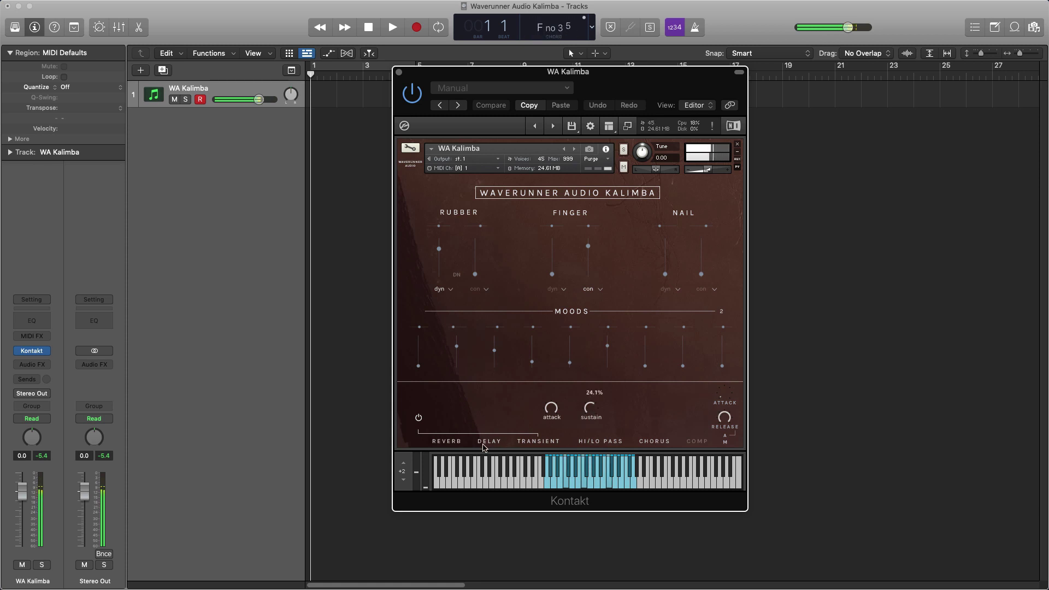
Step: Turn off the delay and lower the reverb mix
{"action": "left_click", "coordinate": [484, 448]}
{"action": "left_click", "coordinate": [418, 417]}
{"action": "left_click", "coordinate": [443, 443]}
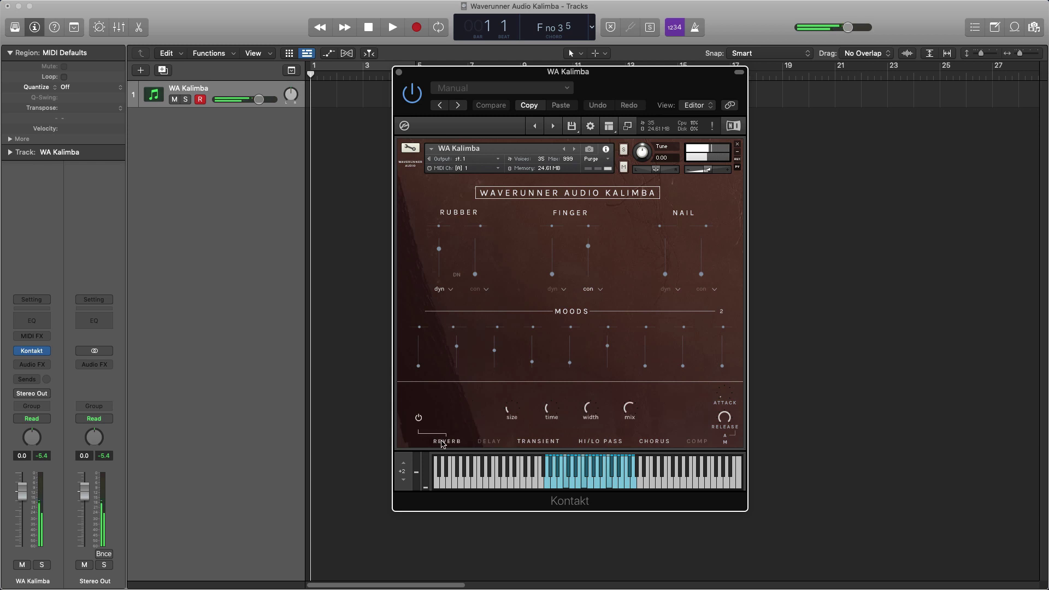
{"action": "left_click_drag", "start_coordinate": [631, 409], "coordinate": [630, 422]}
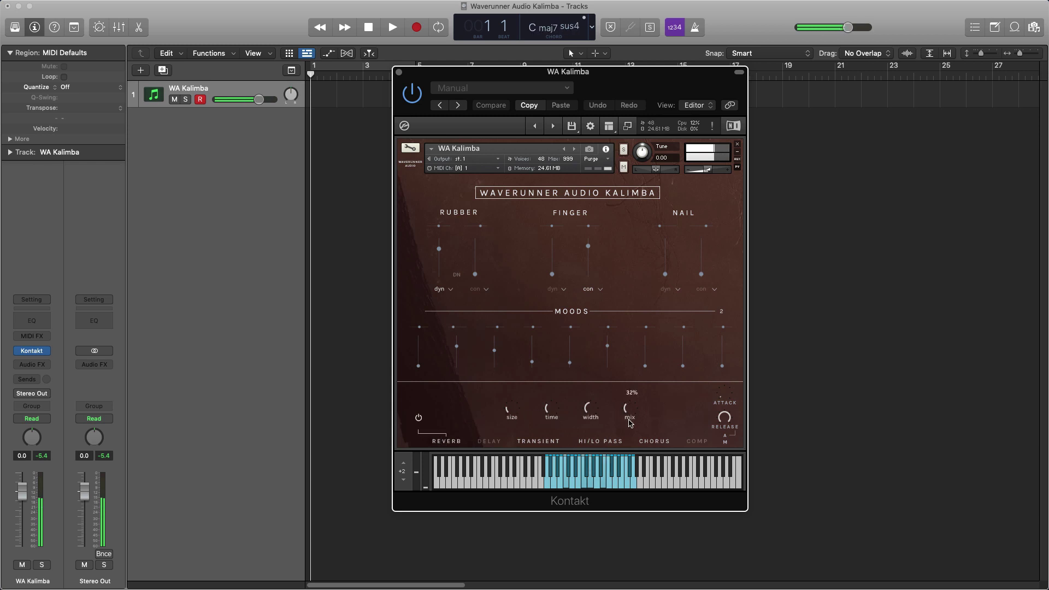
Step: Show the hi/lo pass settings and raise the Nail dyn and con mic faders to blend both into the sound
{"action": "left_click", "coordinate": [601, 441]}
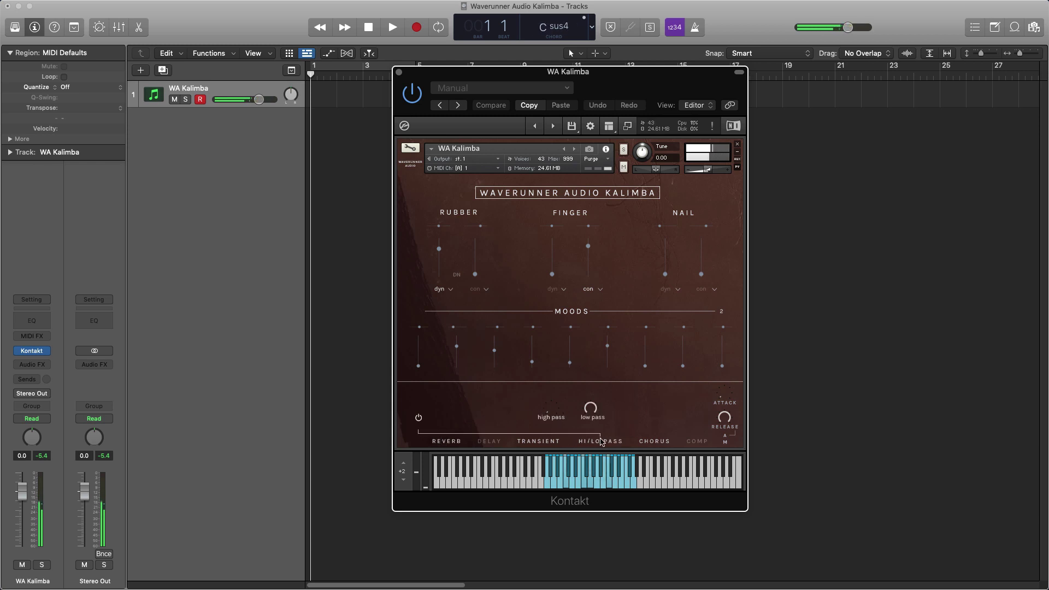
{"action": "mouse_move", "coordinate": [589, 414]}
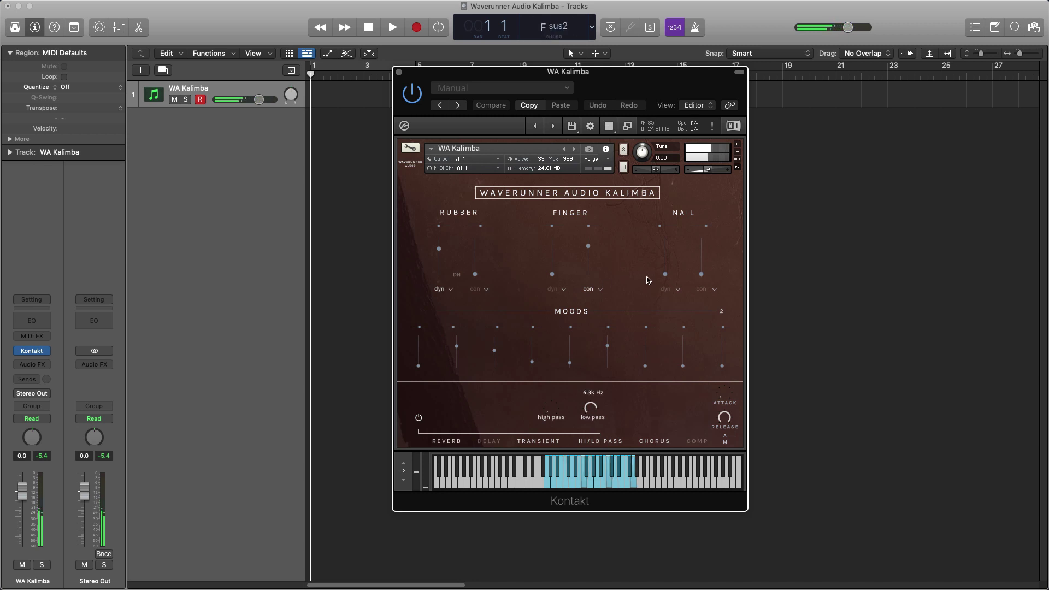
{"action": "left_click_drag", "start_coordinate": [664, 274], "coordinate": [661, 219]}
{"action": "left_click_drag", "start_coordinate": [701, 274], "coordinate": [700, 257]}
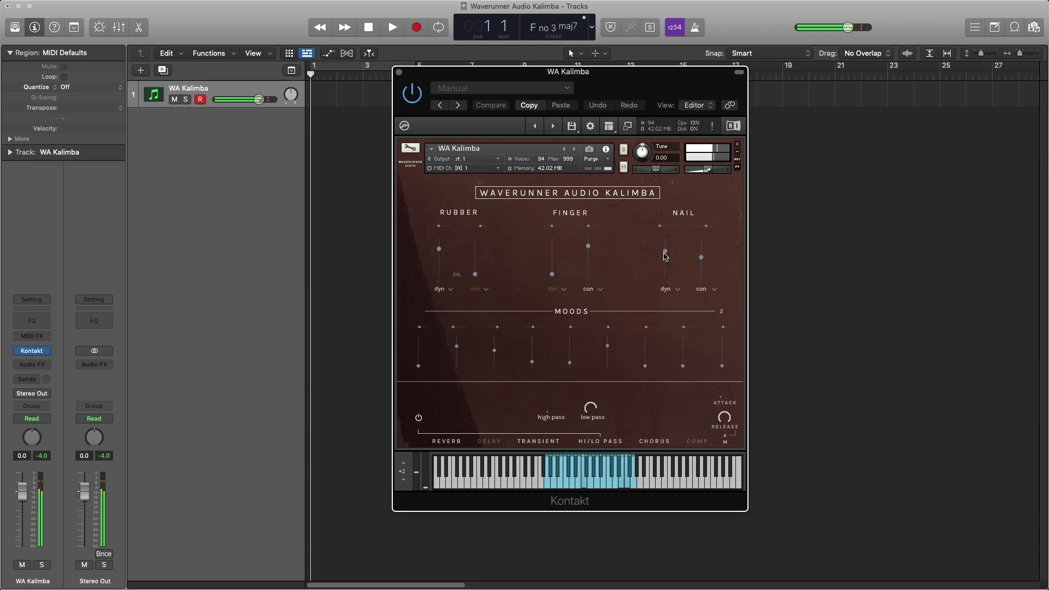
Step: Raise the high pass cutoff to about 287.6 Hz and turn off the reverb
{"action": "mouse_move", "coordinate": [550, 404]}
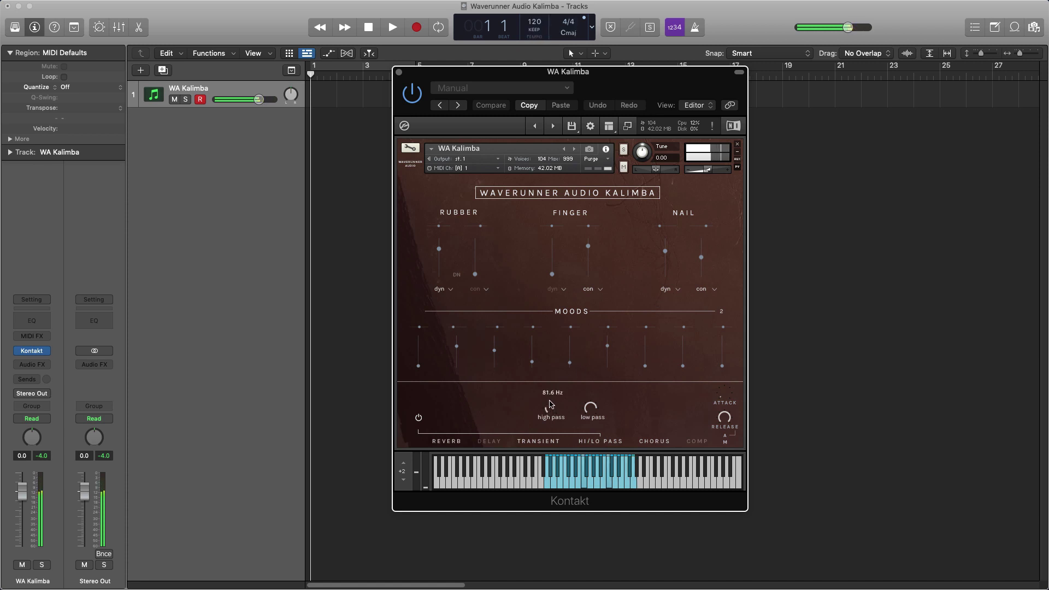
{"action": "left_click_drag", "start_coordinate": [550, 404], "coordinate": [550, 396]}
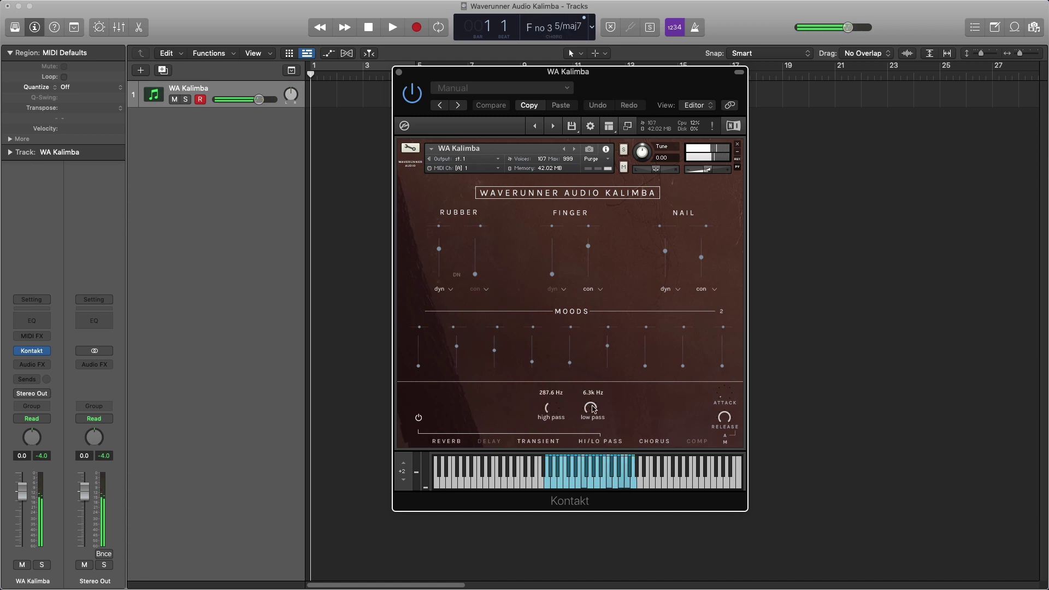
{"action": "left_click_drag", "start_coordinate": [594, 408], "coordinate": [592, 411]}
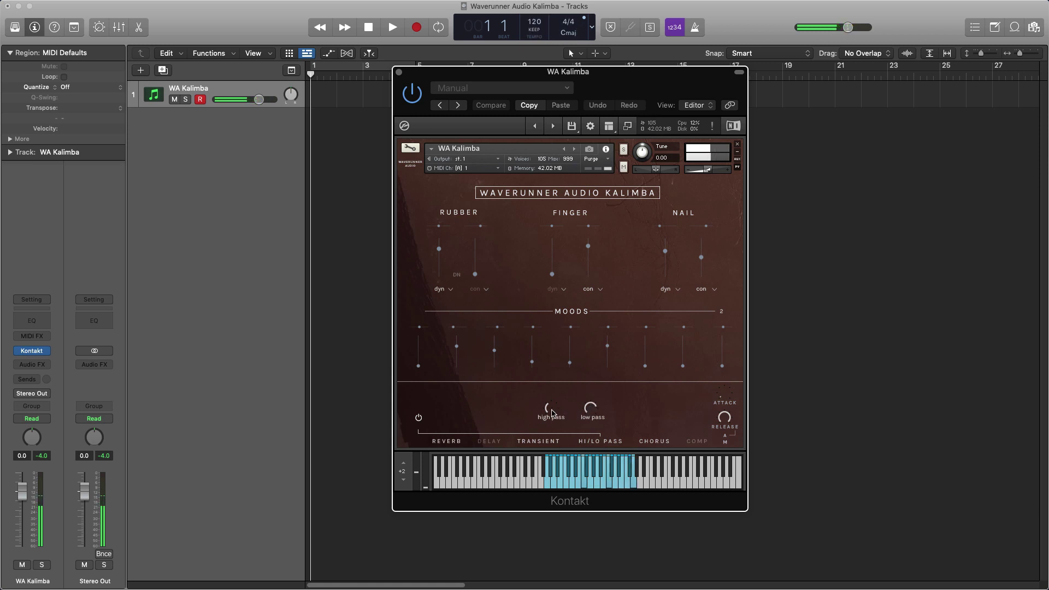
{"action": "left_click", "coordinate": [451, 442]}
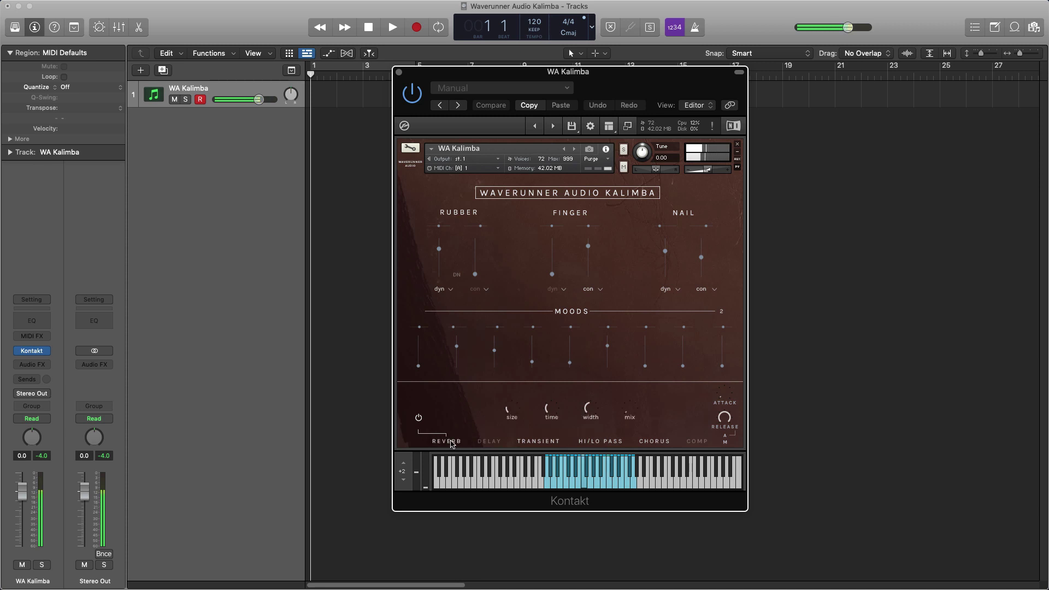
{"action": "left_click", "coordinate": [420, 419]}
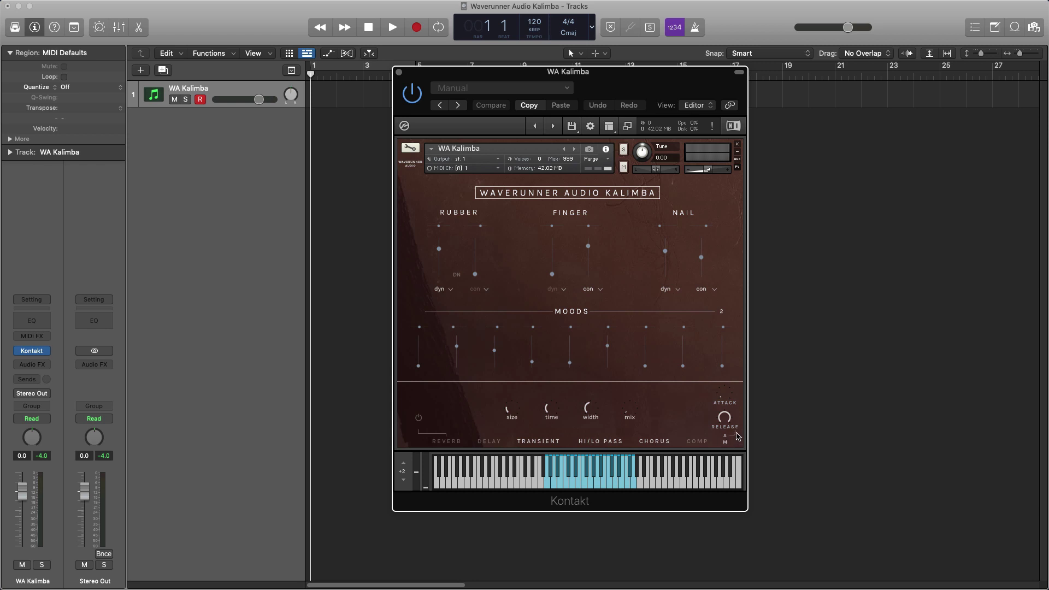
{"action": "mouse_move", "coordinate": [727, 440]}
{"action": "left_mouse_down"}
{"action": "mouse_move", "coordinate": [736, 444]}
{"action": "mouse_move", "coordinate": [729, 436]}
{"action": "left_mouse_up"}
{"action": "left_click_drag", "start_coordinate": [729, 443], "coordinate": [726, 446]}
Step: Show the instrument's snapshots and load Found in the Attic to audition it
{"action": "left_click", "coordinate": [589, 150]}
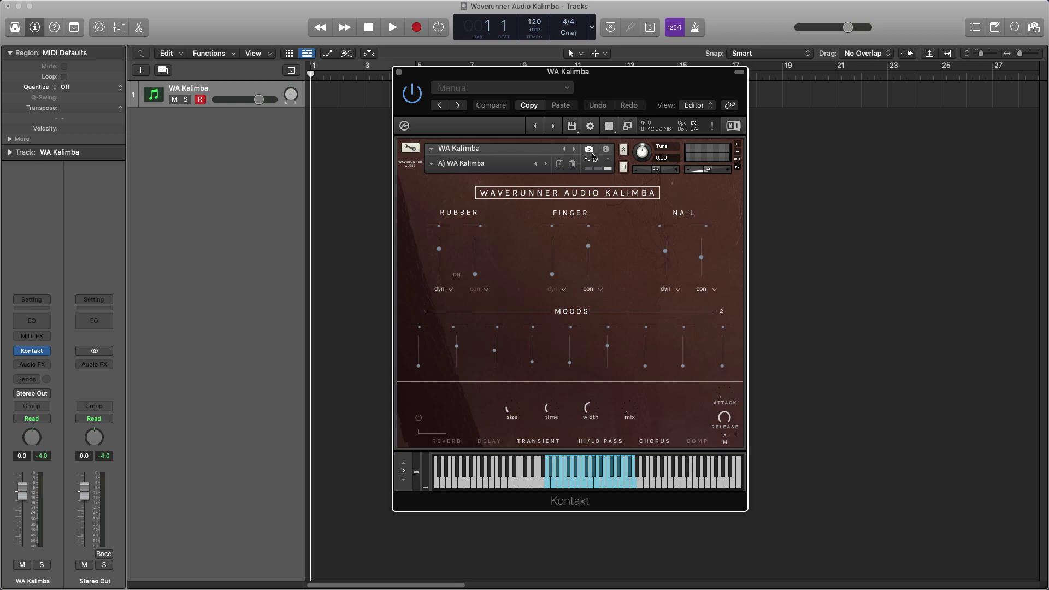
{"action": "left_click", "coordinate": [431, 163]}
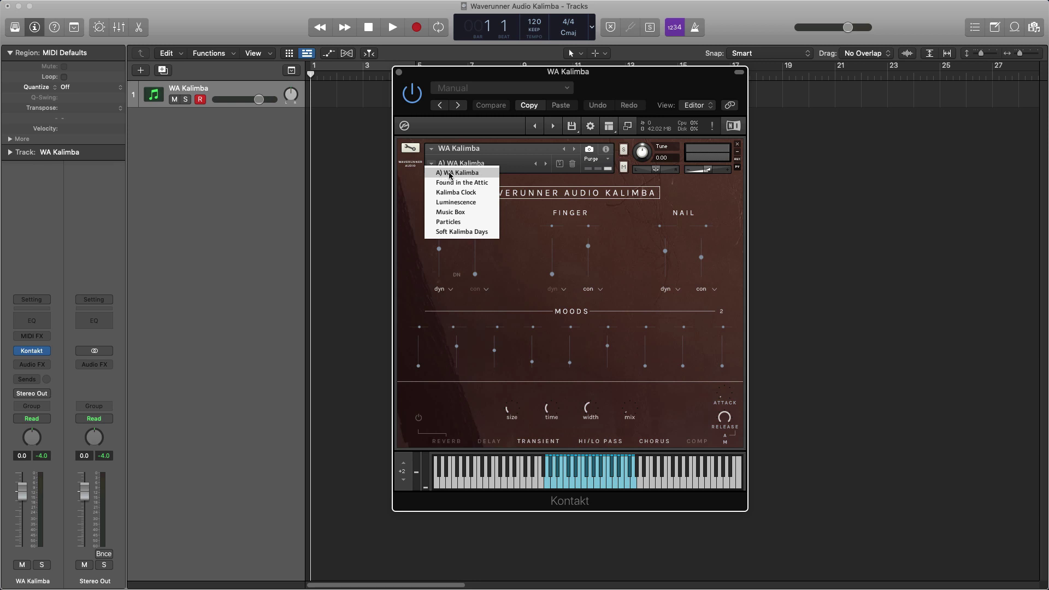
{"action": "left_click", "coordinate": [478, 183]}
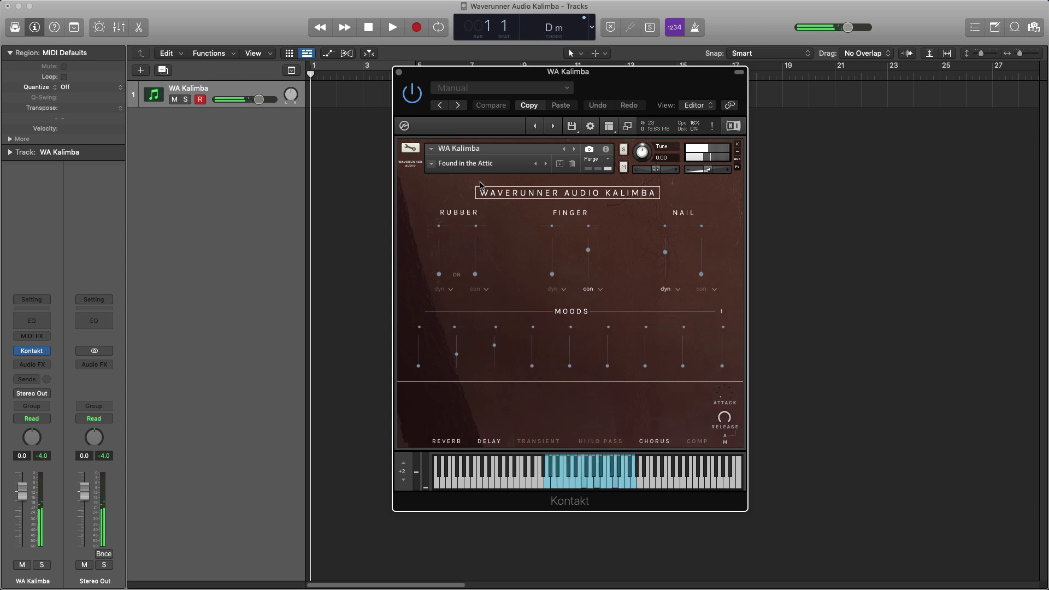
Step: Load and audition the Kalimba Clock snapshot, followed by the Luminescence snapshot
{"action": "left_click", "coordinate": [432, 165]}
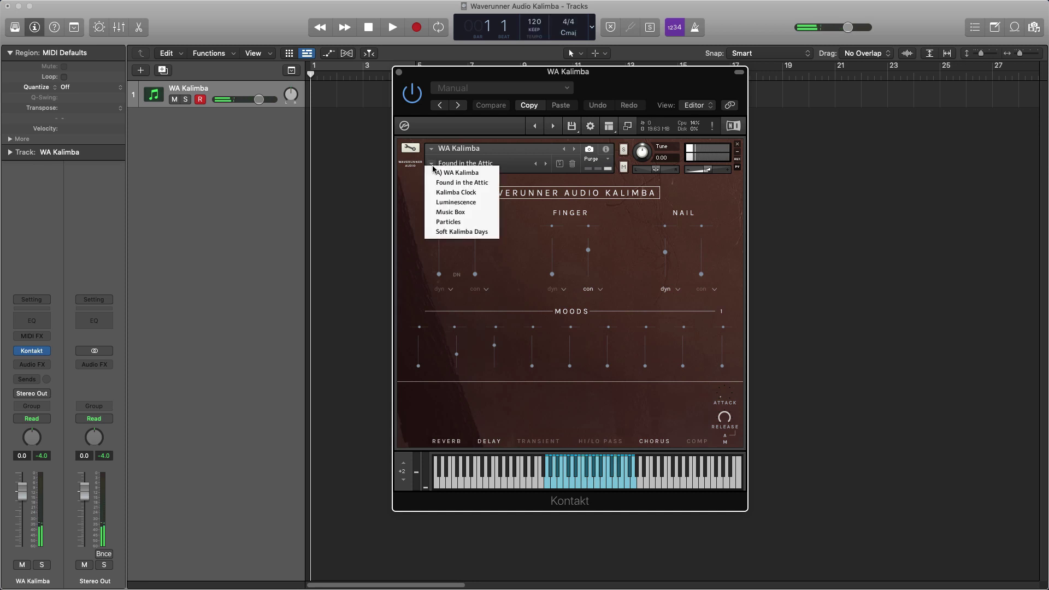
{"action": "left_click", "coordinate": [438, 192]}
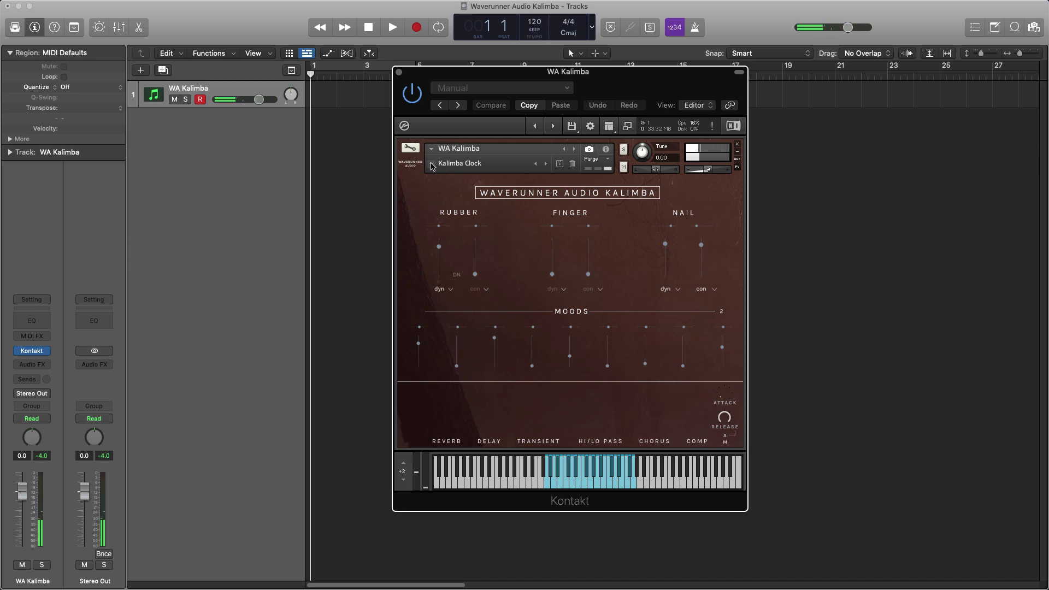
{"action": "left_click", "coordinate": [433, 165]}
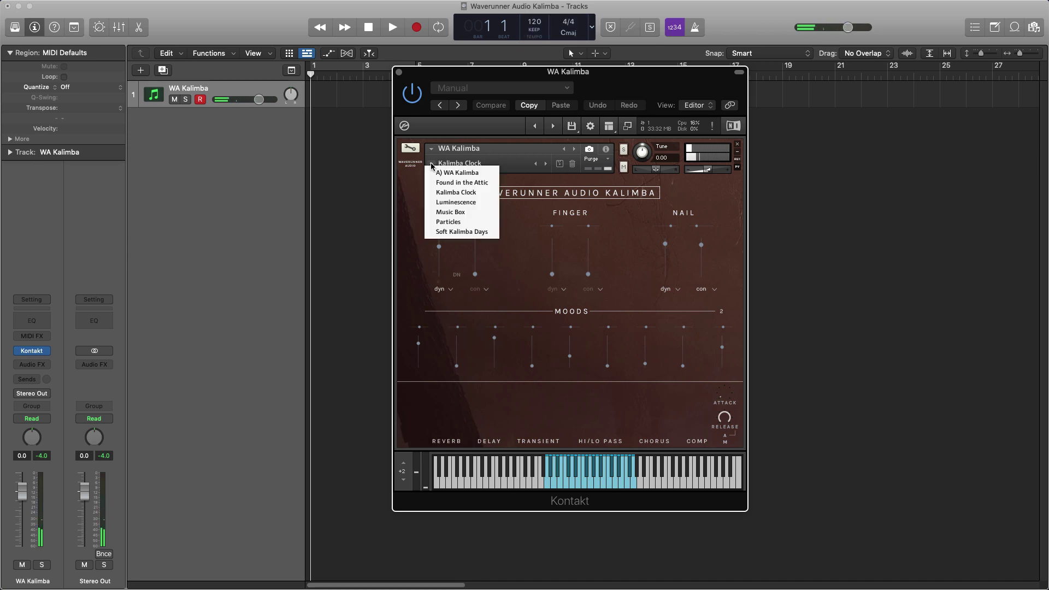
{"action": "left_click", "coordinate": [440, 203]}
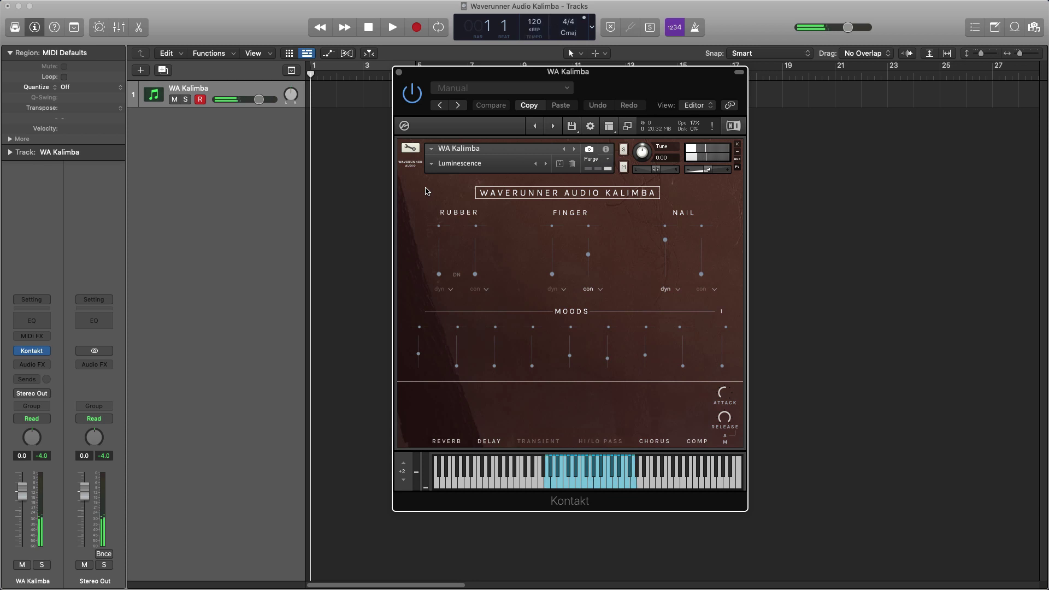
Step: Load the Music Box snapshot to audition it
{"action": "left_click", "coordinate": [431, 169]}
{"action": "left_click", "coordinate": [431, 168]}
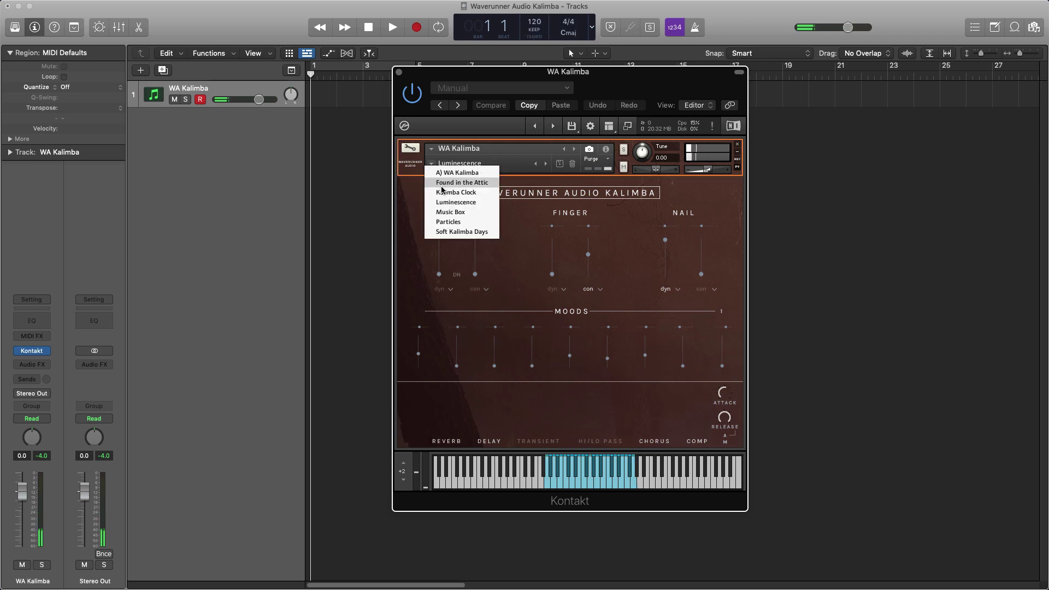
{"action": "left_click", "coordinate": [451, 214]}
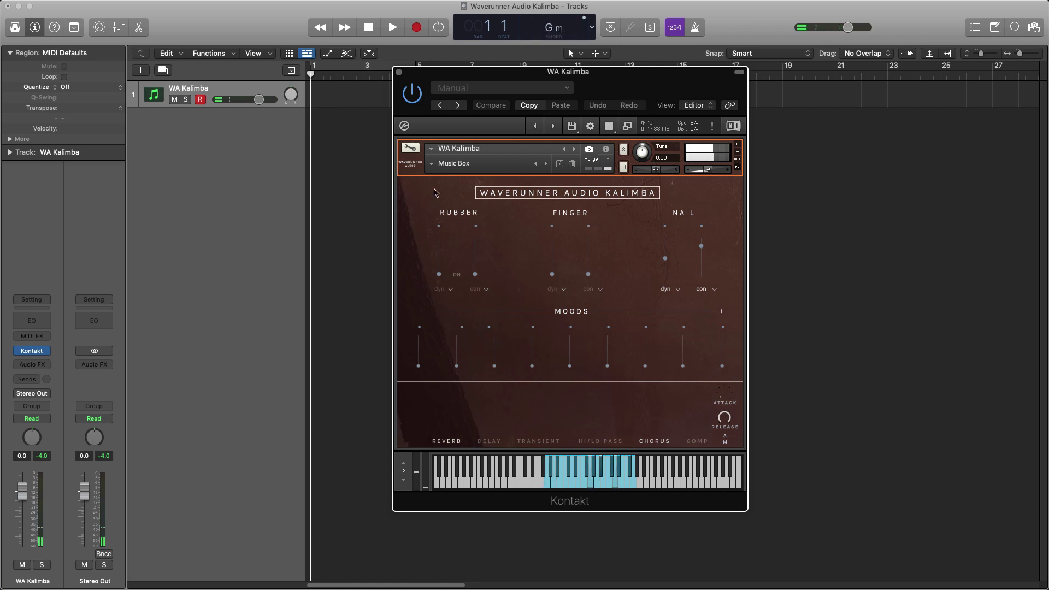
Step: Turn on the delay, raise its feedback, tape age and flutter, and set its mix to 73%
{"action": "left_click", "coordinate": [489, 441]}
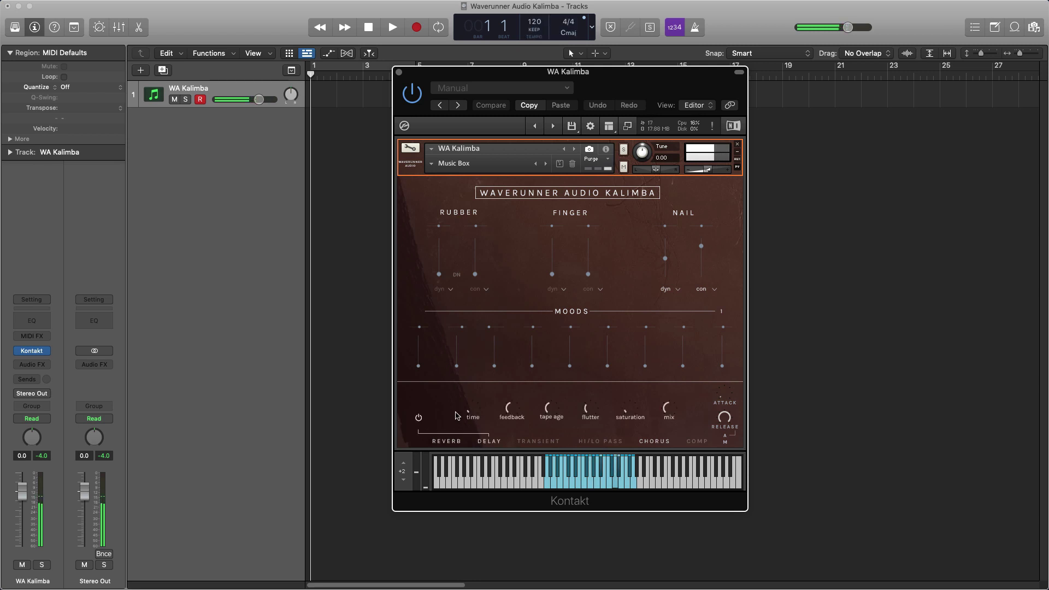
{"action": "left_click_drag", "start_coordinate": [508, 412], "coordinate": [586, 394]}
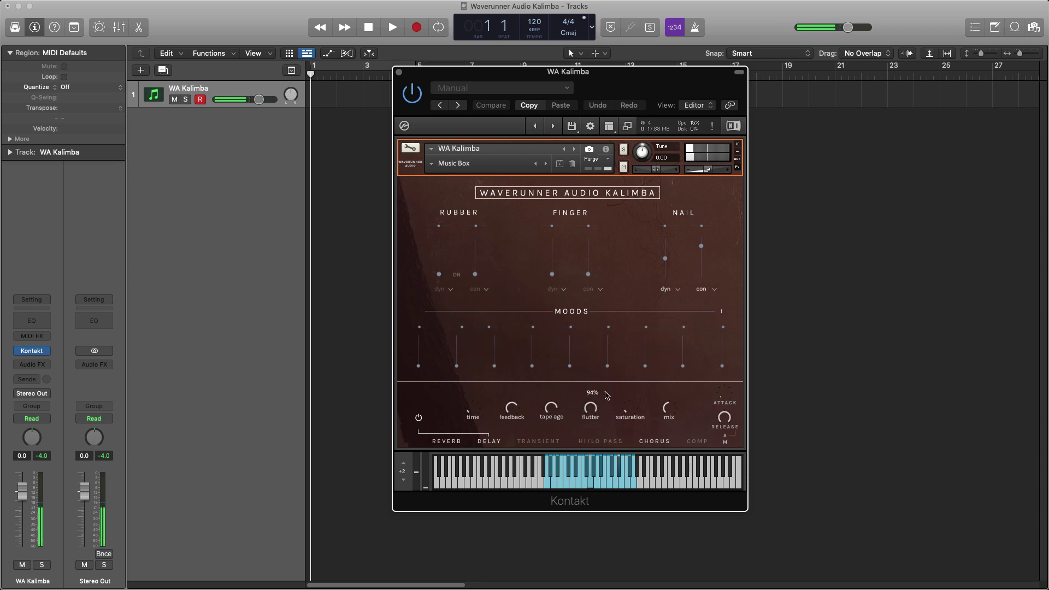
{"action": "left_click", "coordinate": [662, 410]}
{"action": "left_click_drag", "start_coordinate": [665, 410], "coordinate": [667, 394]}
{"action": "left_click", "coordinate": [596, 414]}
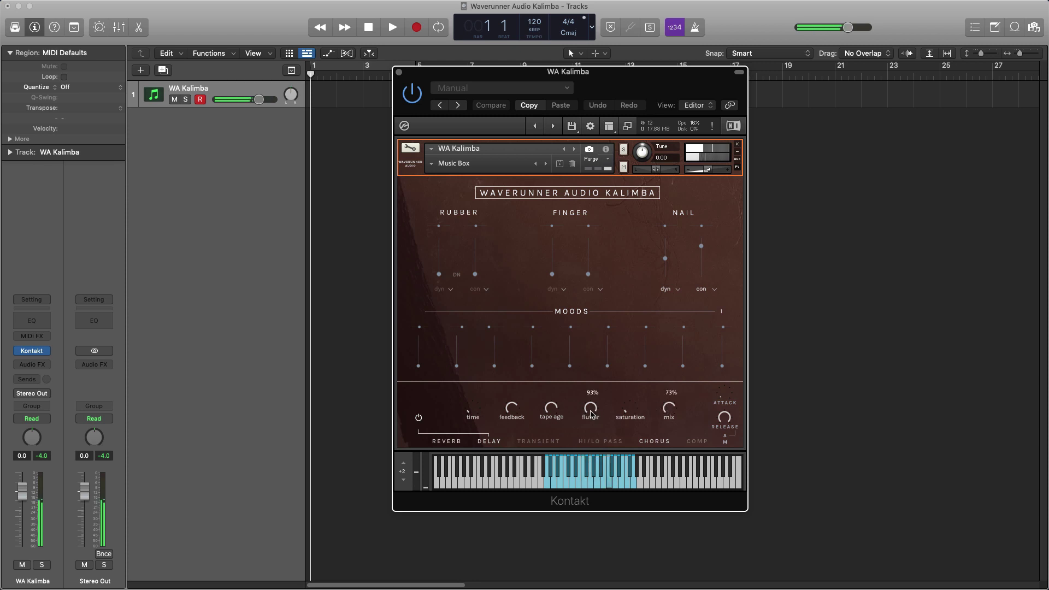
{"action": "left_click", "coordinate": [552, 414]}
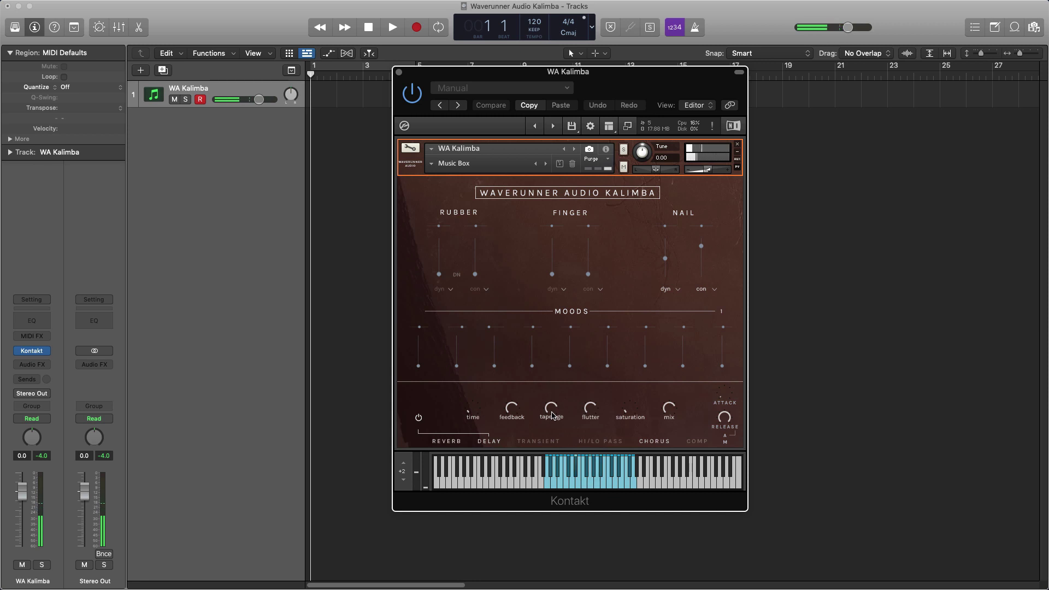
{"action": "left_click", "coordinate": [552, 415]}
Step: Turn on the transient effect, drop its attack to the minimum and raise its sustain
{"action": "left_click", "coordinate": [538, 441]}
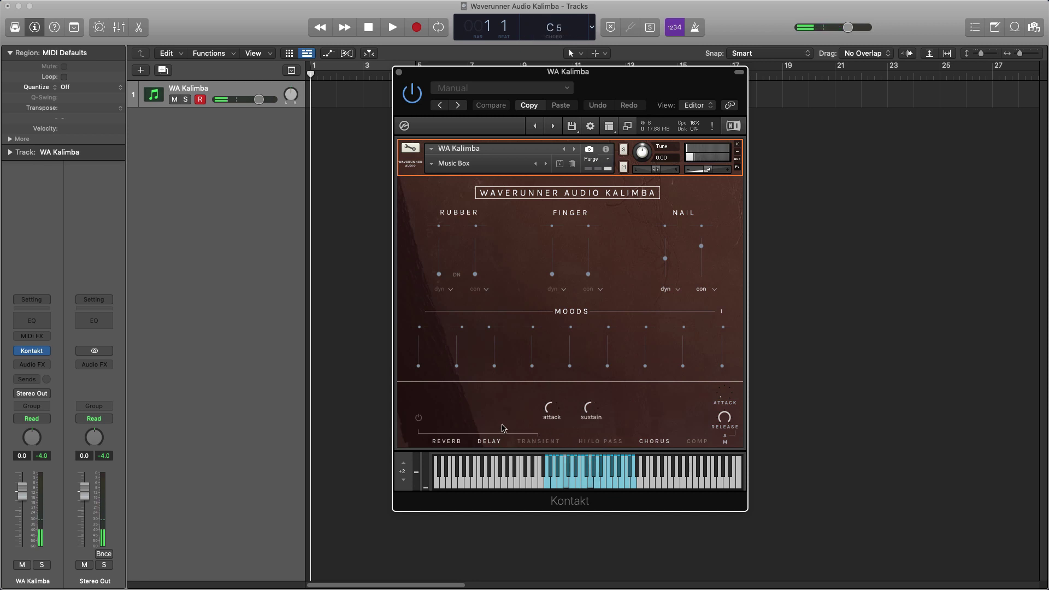
{"action": "left_click", "coordinate": [419, 418]}
{"action": "left_click_drag", "start_coordinate": [549, 413], "coordinate": [590, 416]}
{"action": "left_click", "coordinate": [590, 408]}
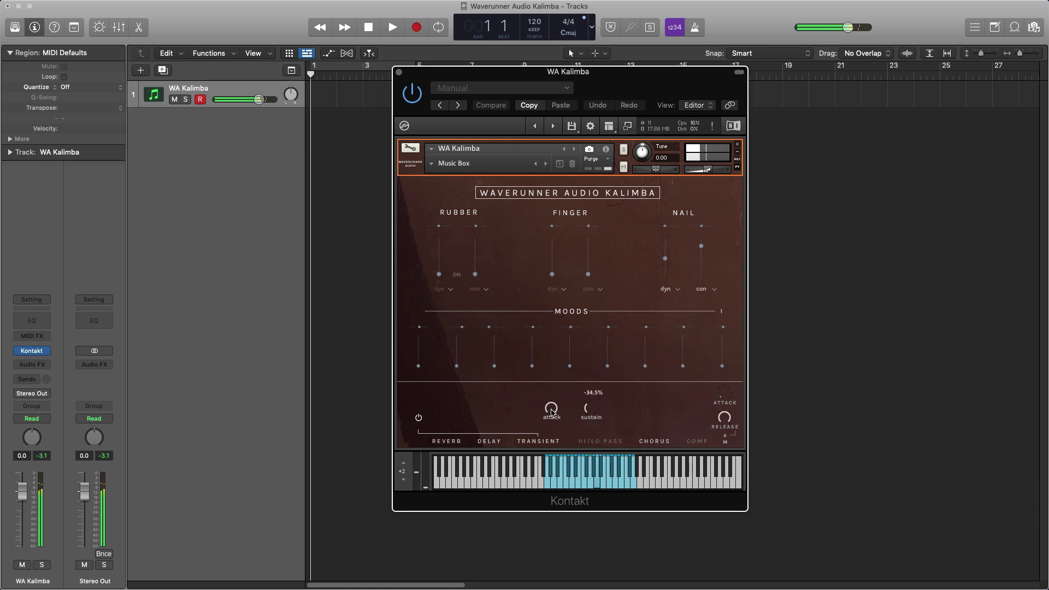
{"action": "left_click_drag", "start_coordinate": [552, 421], "coordinate": [552, 448]}
{"action": "left_click_drag", "start_coordinate": [587, 410], "coordinate": [593, 387]}
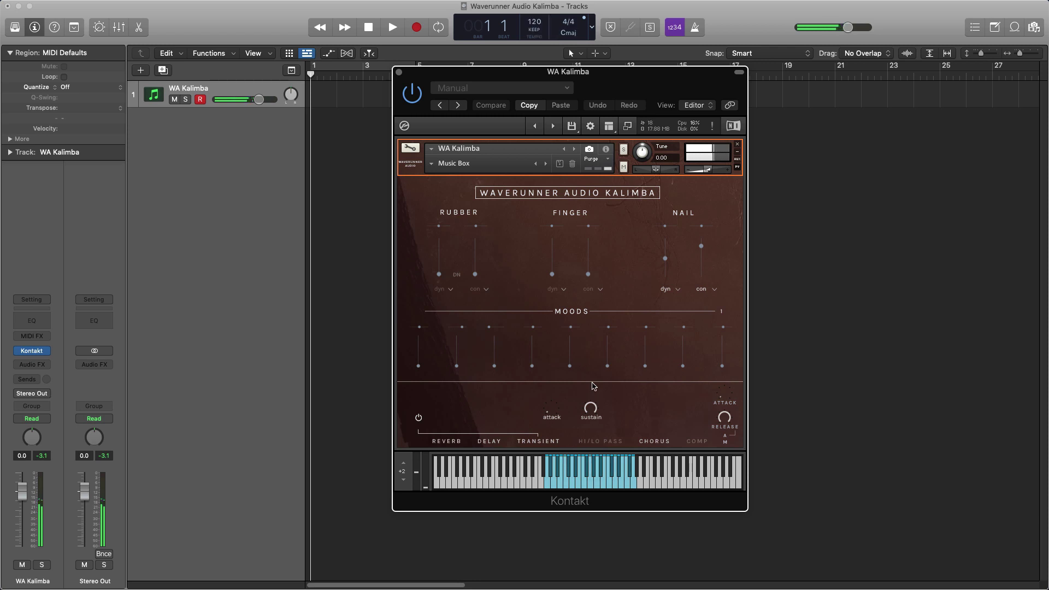
{"action": "left_click", "coordinate": [593, 386]}
Step: Raise the high pass cutoff in the hi/lo pass effect
{"action": "left_click", "coordinate": [587, 441]}
{"action": "mouse_move", "coordinate": [548, 408]}
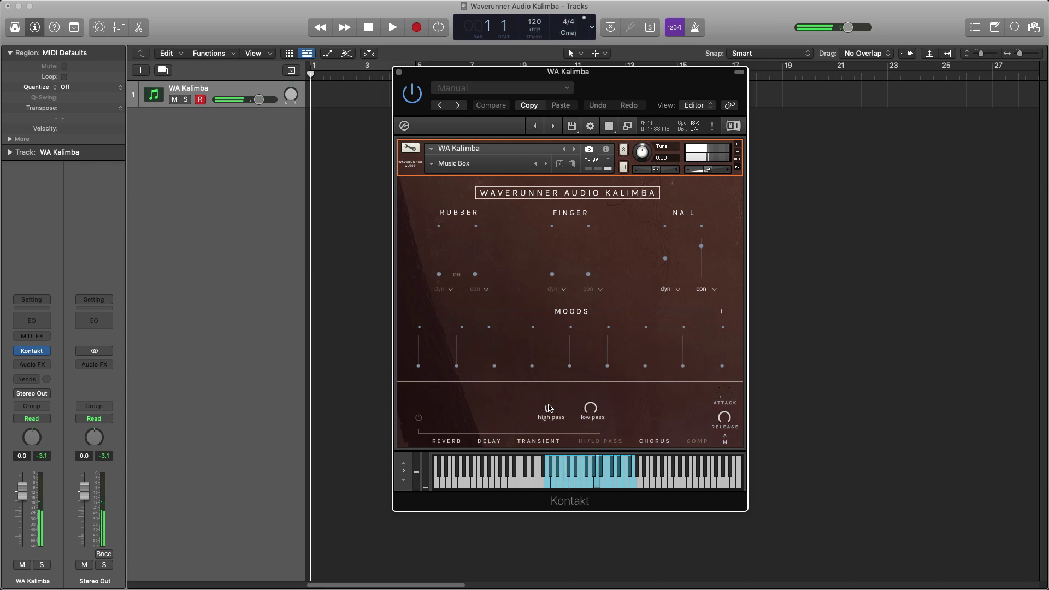
{"action": "left_click_drag", "start_coordinate": [549, 408], "coordinate": [541, 392]}
Step: Try out the second mood of set 1, and raise the first and third mood faders instead
{"action": "left_click_drag", "start_coordinate": [457, 366], "coordinate": [459, 343]}
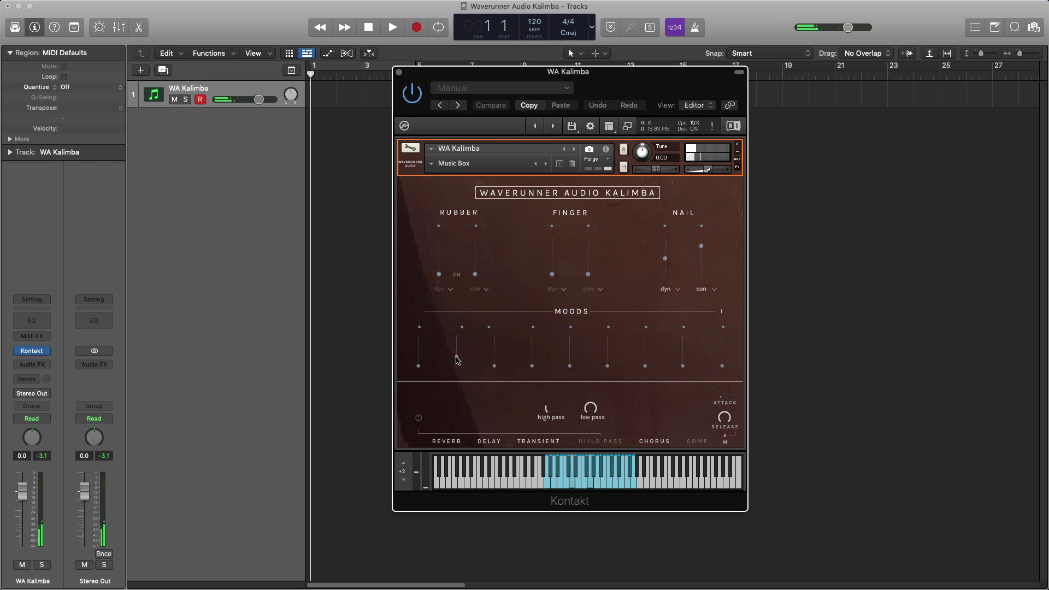
{"action": "left_click_drag", "start_coordinate": [458, 359], "coordinate": [494, 343]}
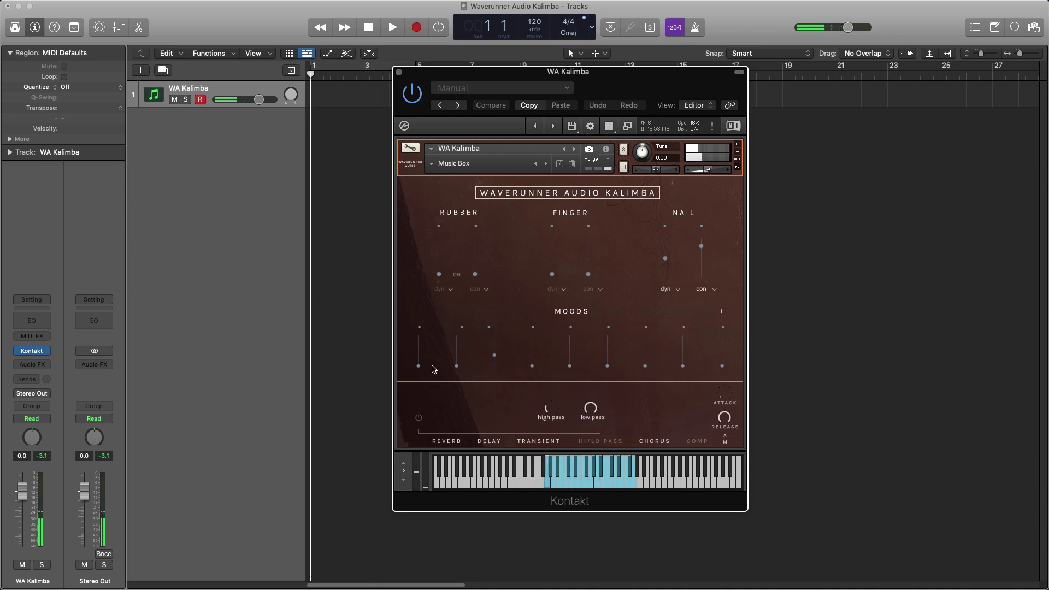
{"action": "left_click_drag", "start_coordinate": [418, 365], "coordinate": [425, 327]}
{"action": "left_click_drag", "start_coordinate": [494, 354], "coordinate": [494, 348]}
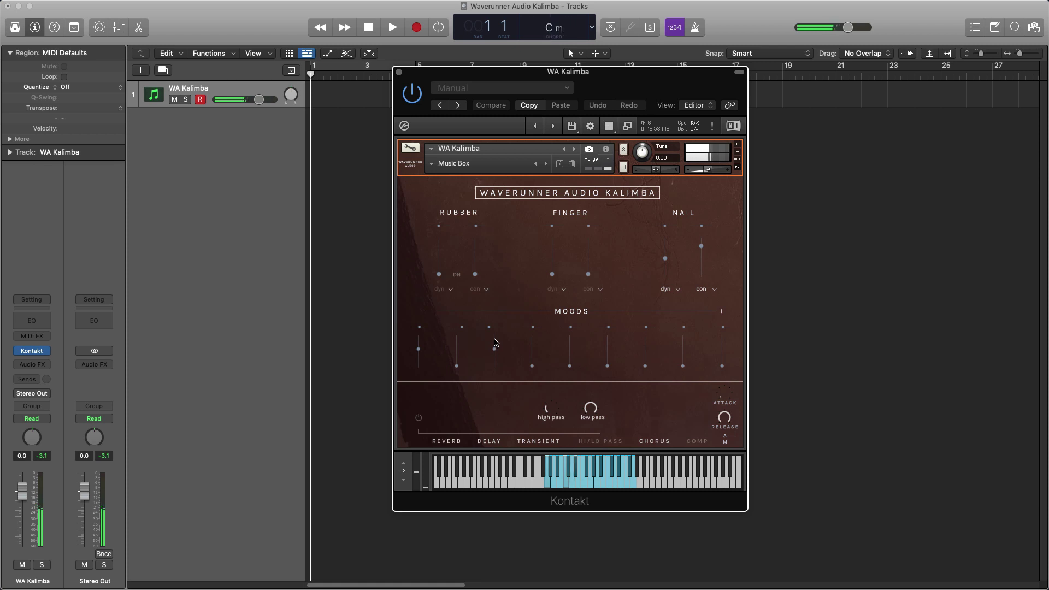
Step: Raise the second mood fader slightly, audition the seventh mood, and bring in the sixth mood instead
{"action": "left_click_drag", "start_coordinate": [457, 364], "coordinate": [458, 350]}
{"action": "left_click_drag", "start_coordinate": [645, 367], "coordinate": [646, 327]}
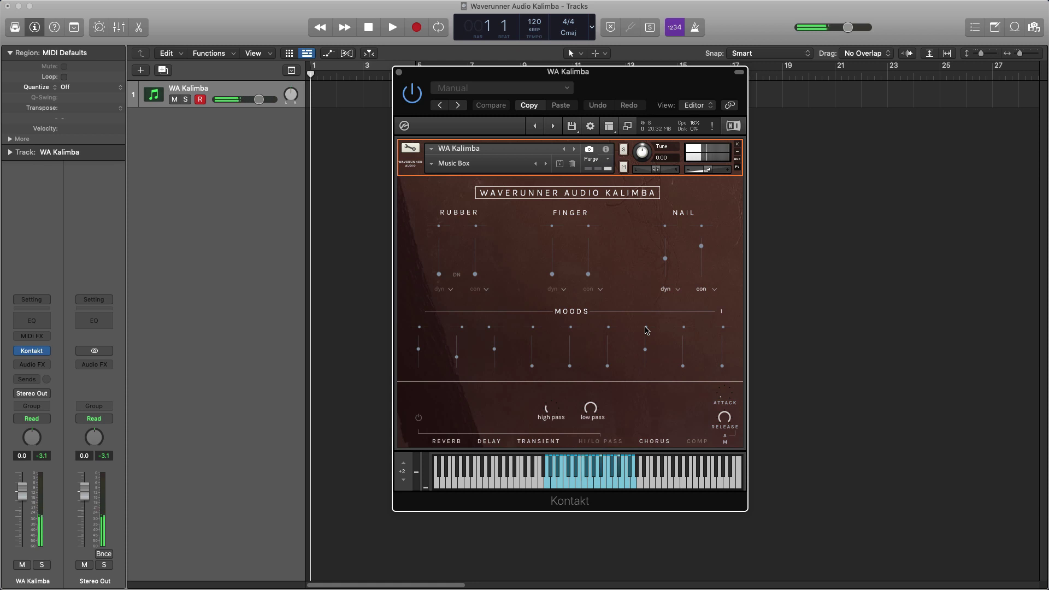
{"action": "left_click_drag", "start_coordinate": [647, 332], "coordinate": [601, 316]}
Step: Show the delay settings and ride the second mood fader of set 1 against the delay
{"action": "left_click", "coordinate": [499, 442]}
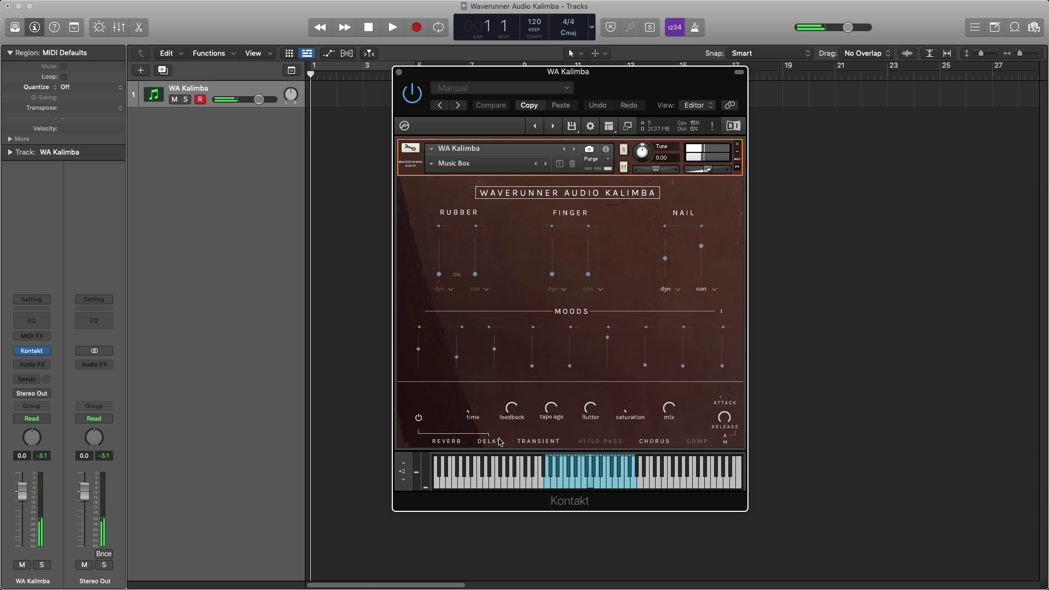
{"action": "mouse_move", "coordinate": [511, 414]}
{"action": "left_click_drag", "start_coordinate": [457, 353], "coordinate": [457, 335]}
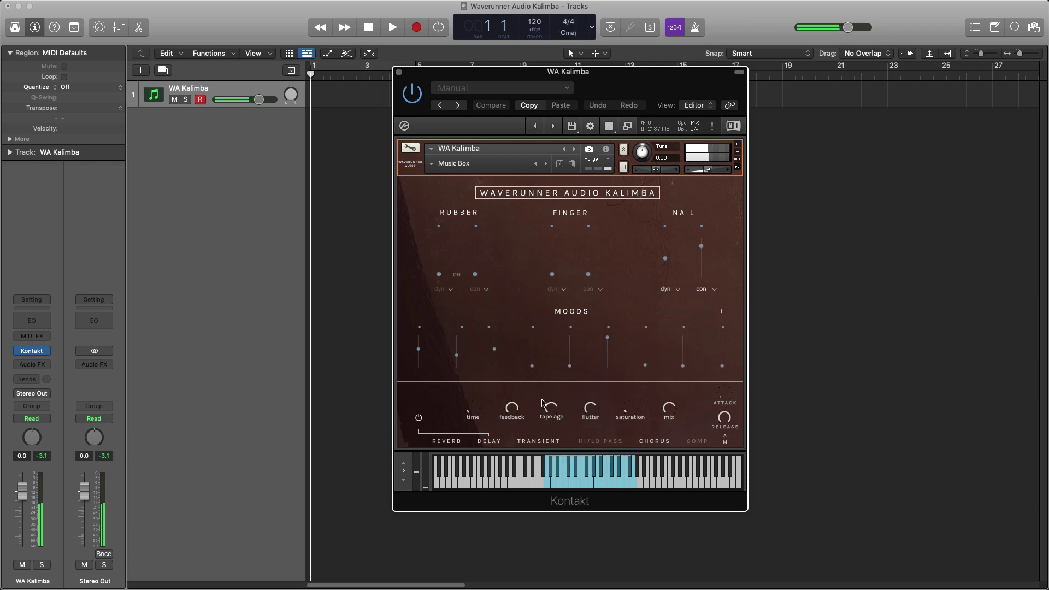
Step: Lower the delay's tape age and flutter, reduce its mix to 11%, and switch the delay off
{"action": "left_click_drag", "start_coordinate": [545, 404], "coordinate": [589, 418]}
{"action": "left_click_drag", "start_coordinate": [666, 409], "coordinate": [662, 424]}
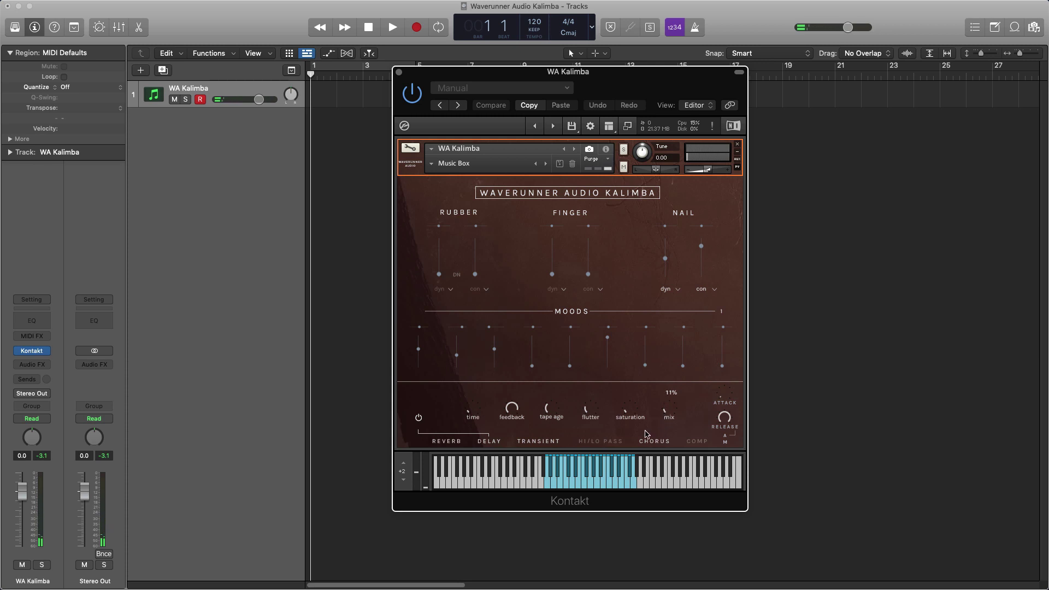
{"action": "left_click", "coordinate": [418, 417]}
Step: Switch off the transient effect and pull the raised mood faders of set 1 down to zero
{"action": "left_click", "coordinate": [529, 441]}
{"action": "left_click", "coordinate": [419, 419]}
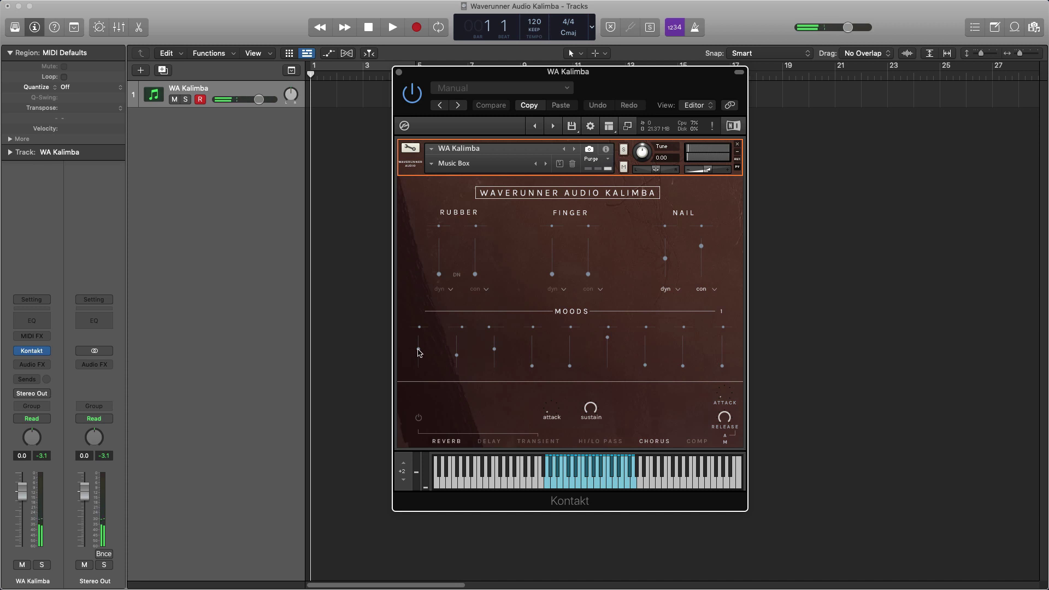
{"action": "left_click_drag", "start_coordinate": [419, 350], "coordinate": [498, 411]}
{"action": "left_click_drag", "start_coordinate": [605, 340], "coordinate": [614, 410]}
Step: Audition the Particles snapshot, followed by the Soft Kalimba Days snapshot
{"action": "left_click", "coordinate": [431, 164]}
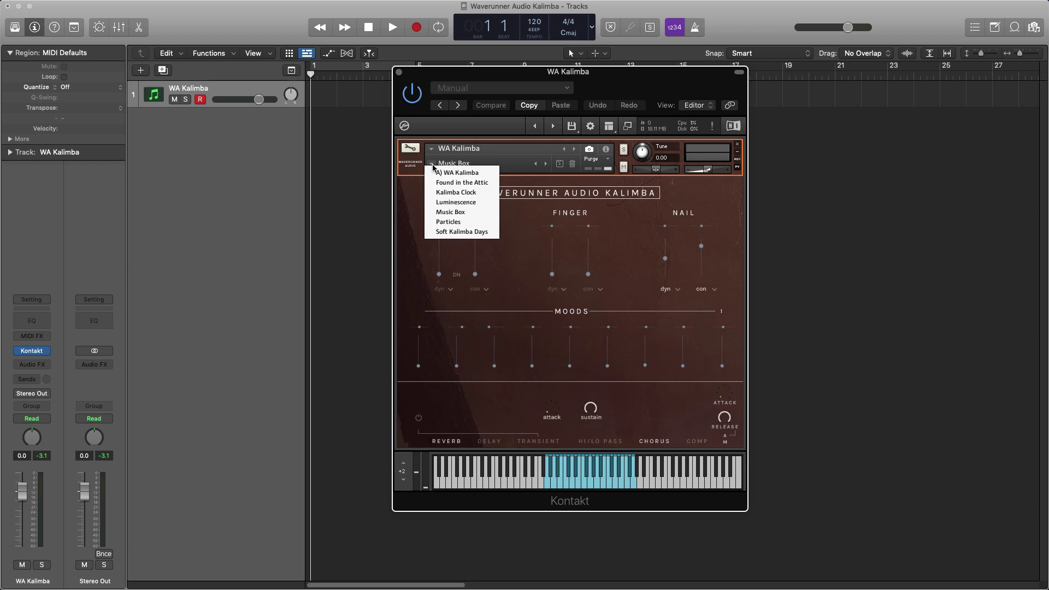
{"action": "left_click", "coordinate": [451, 221]}
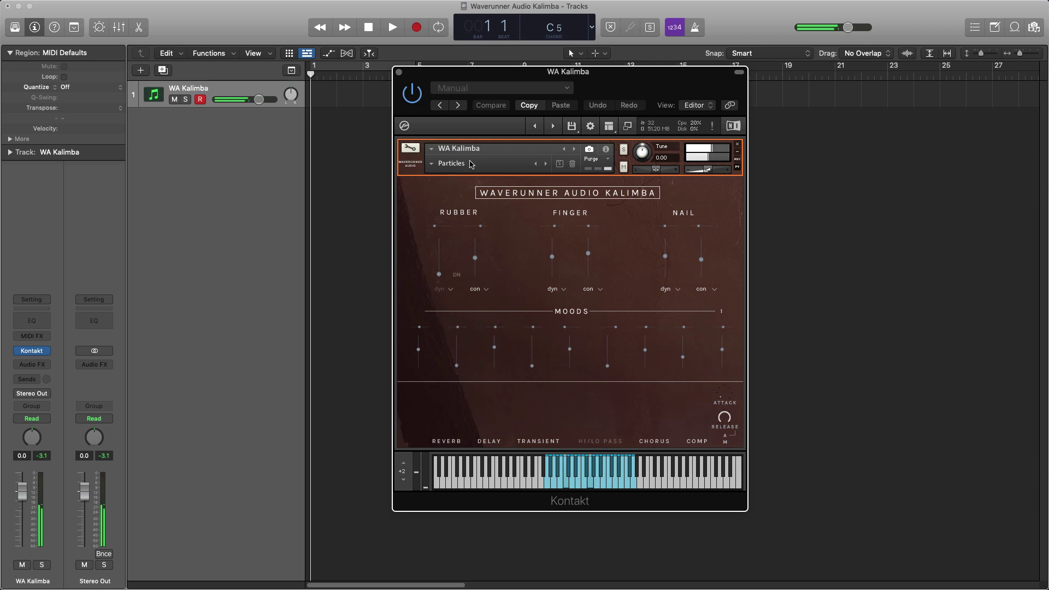
{"action": "left_click", "coordinate": [432, 164]}
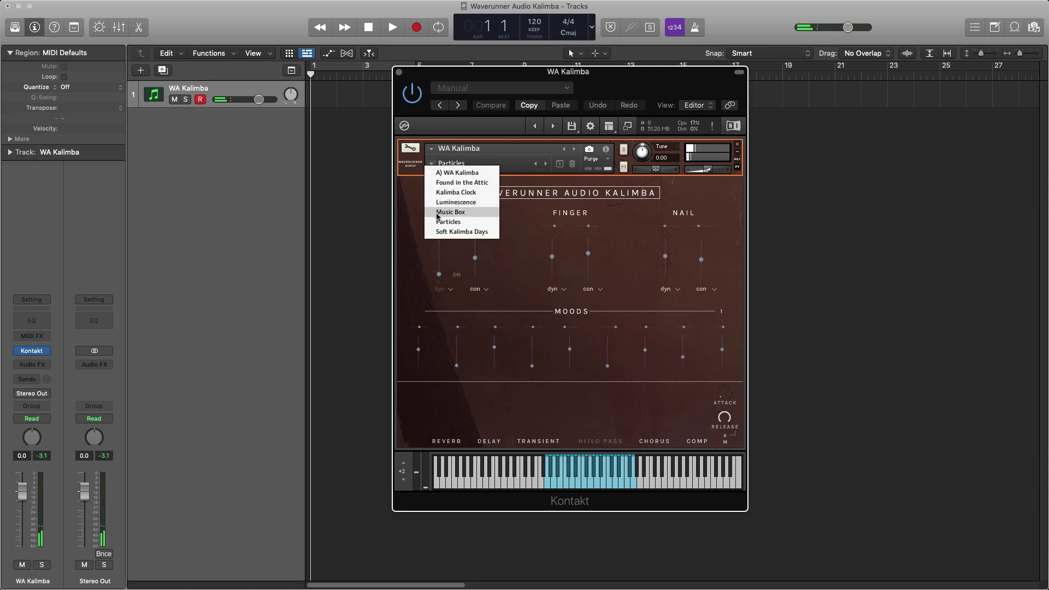
{"action": "left_click", "coordinate": [461, 231]}
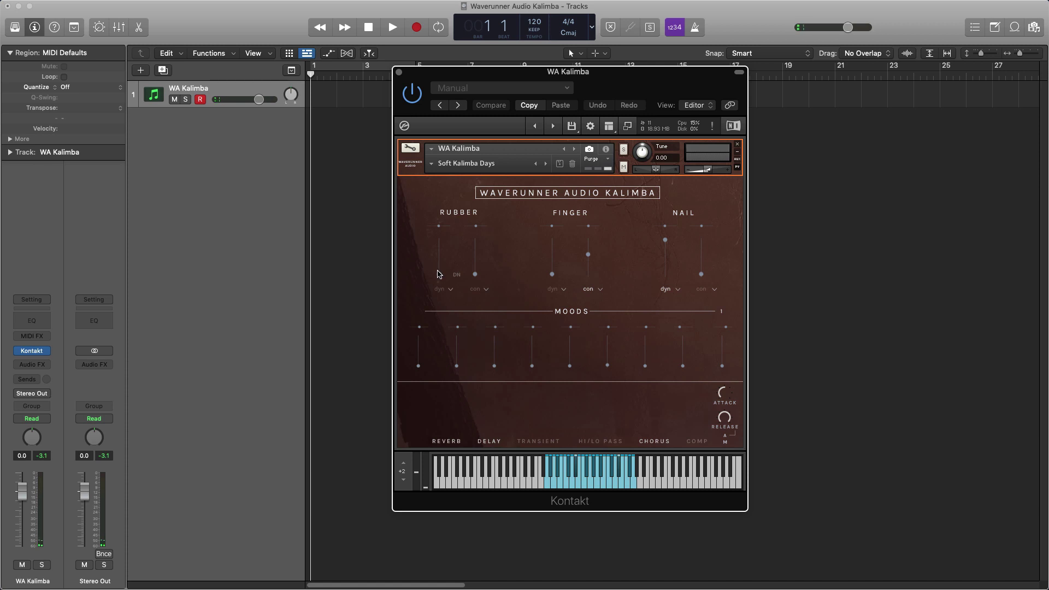
Step: Raise the rubber dynamic mic fader in Soft Kalimba Days, and load the A) WA Kalimba snapshot
{"action": "left_click_drag", "start_coordinate": [439, 274], "coordinate": [442, 230]}
{"action": "left_click", "coordinate": [433, 164]}
{"action": "left_click", "coordinate": [437, 170]}
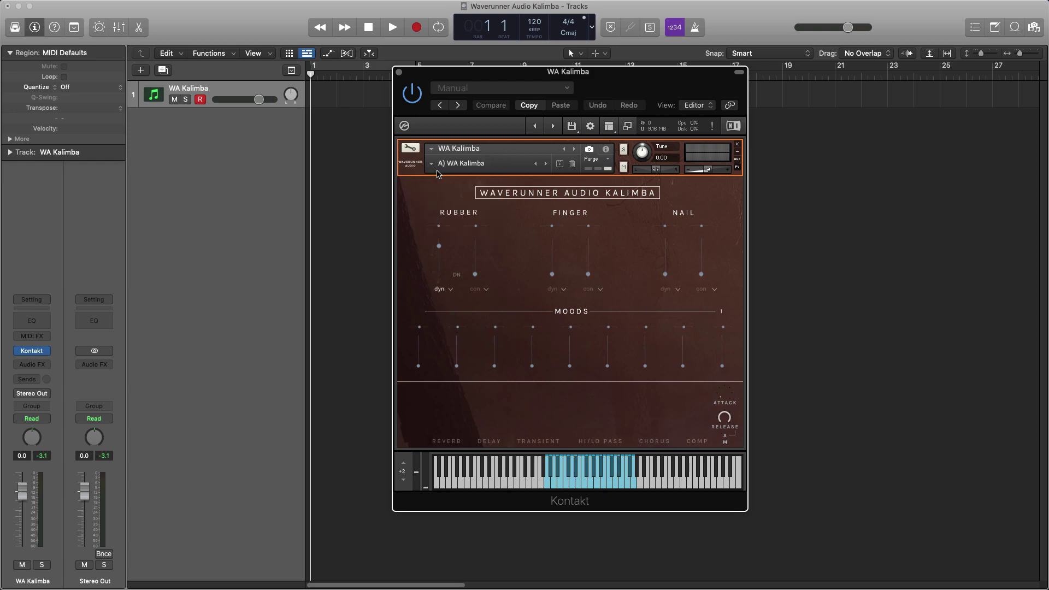